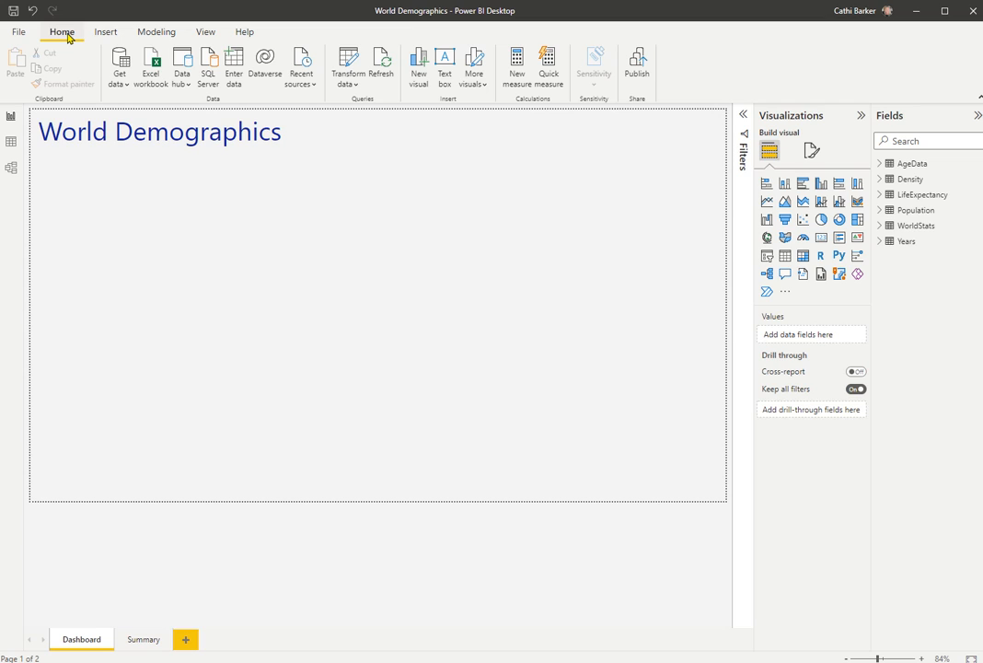
- Insert the image Picture Europe.jpg from the Exercises\Pictures folder onto the Dashboard page
left_click(107, 33)
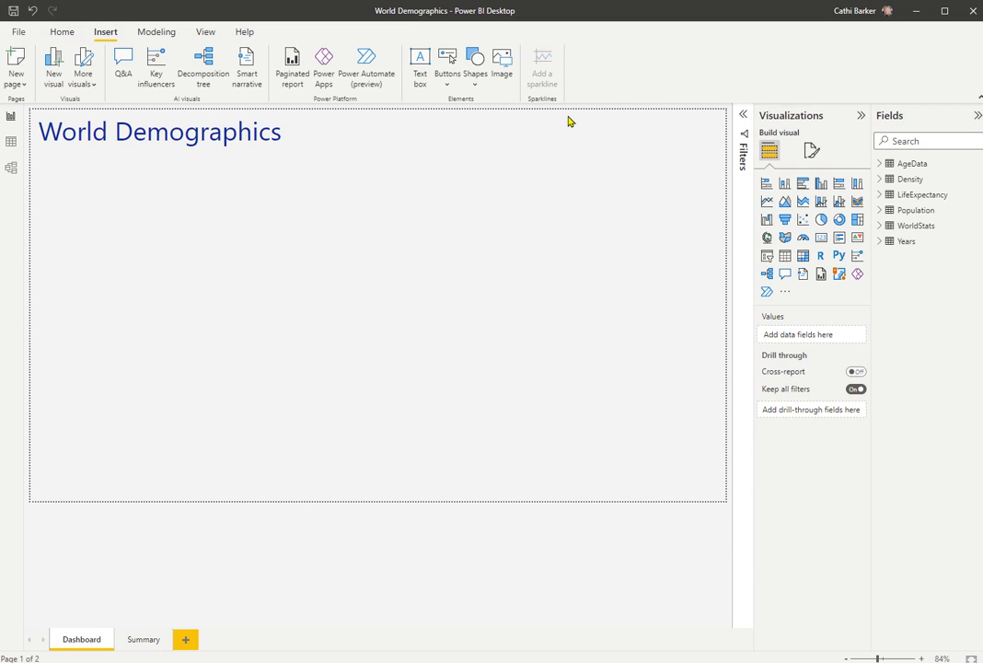
left_click(504, 74)
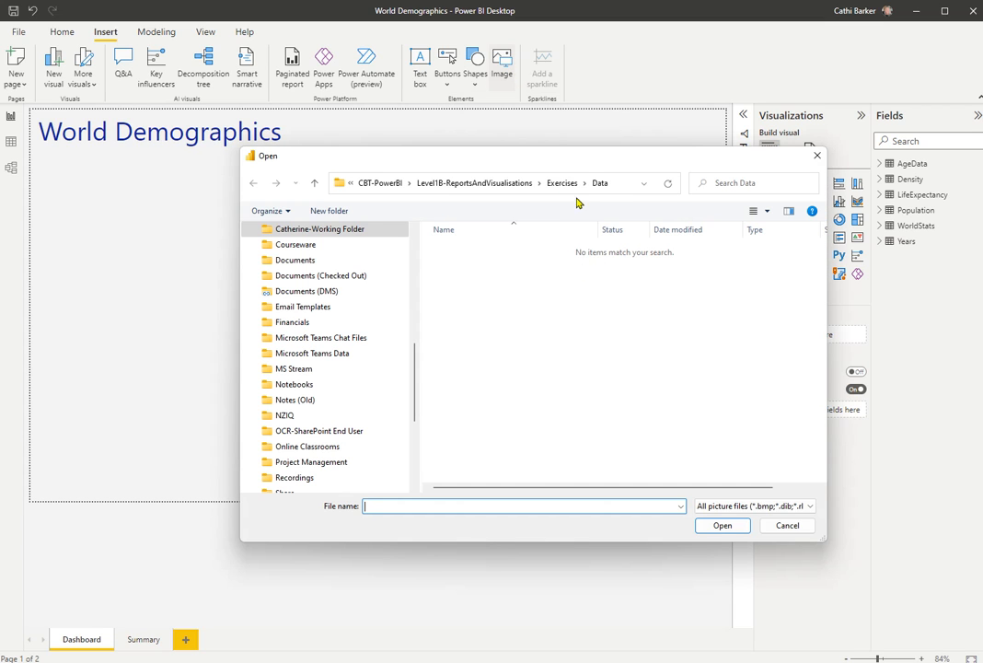
left_click(562, 183)
left_click(461, 265)
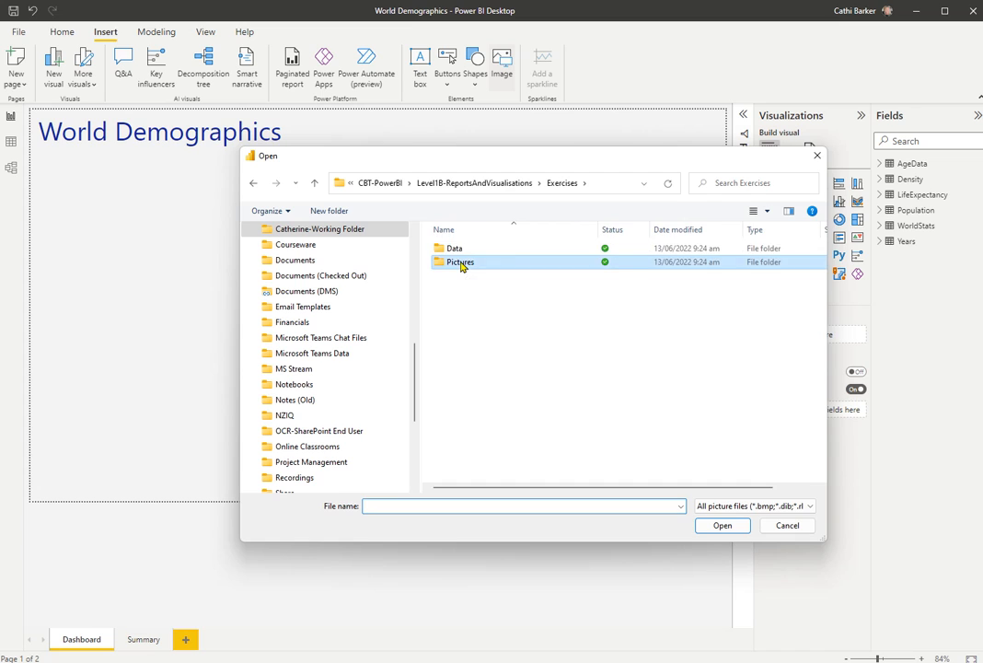
double_click(461, 264)
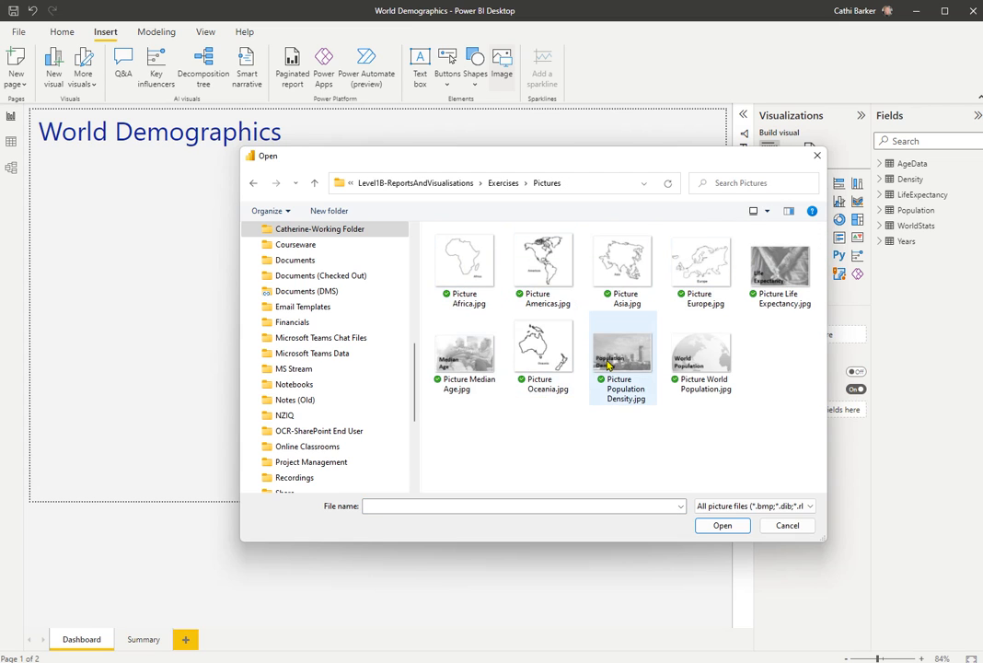
left_click(689, 292)
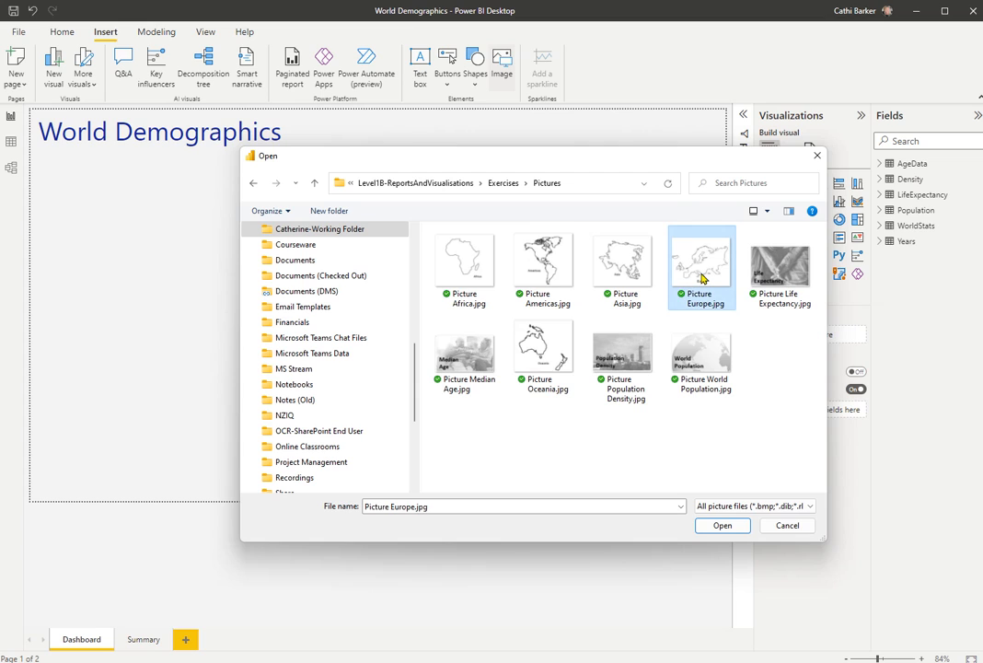
left_click(722, 530)
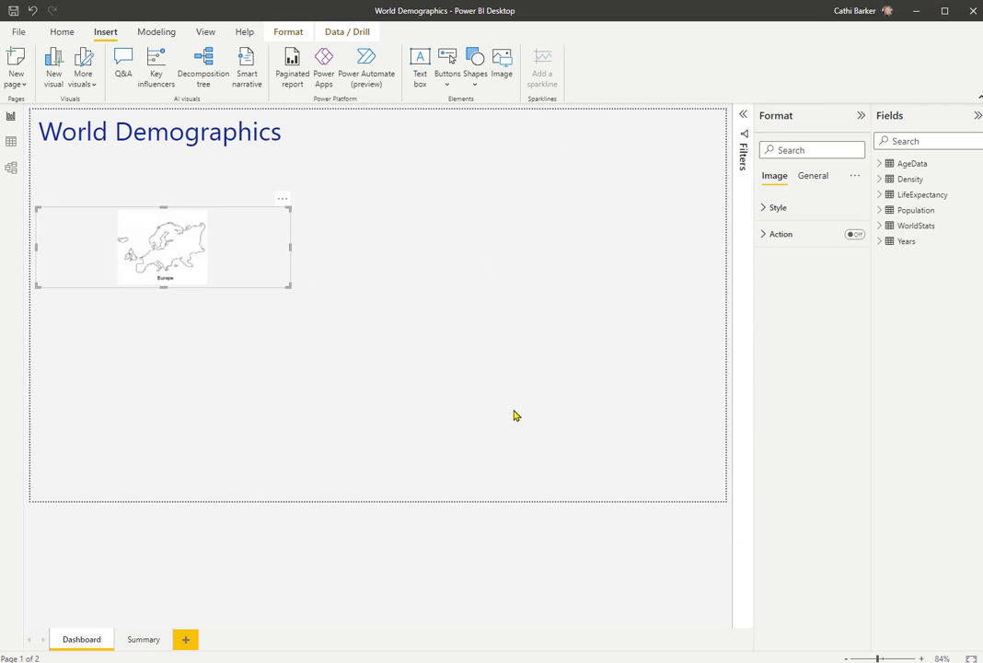
- Insert the image Picture Africa.jpg from the Pictures folder onto the Dashboard page
left_click(498, 65)
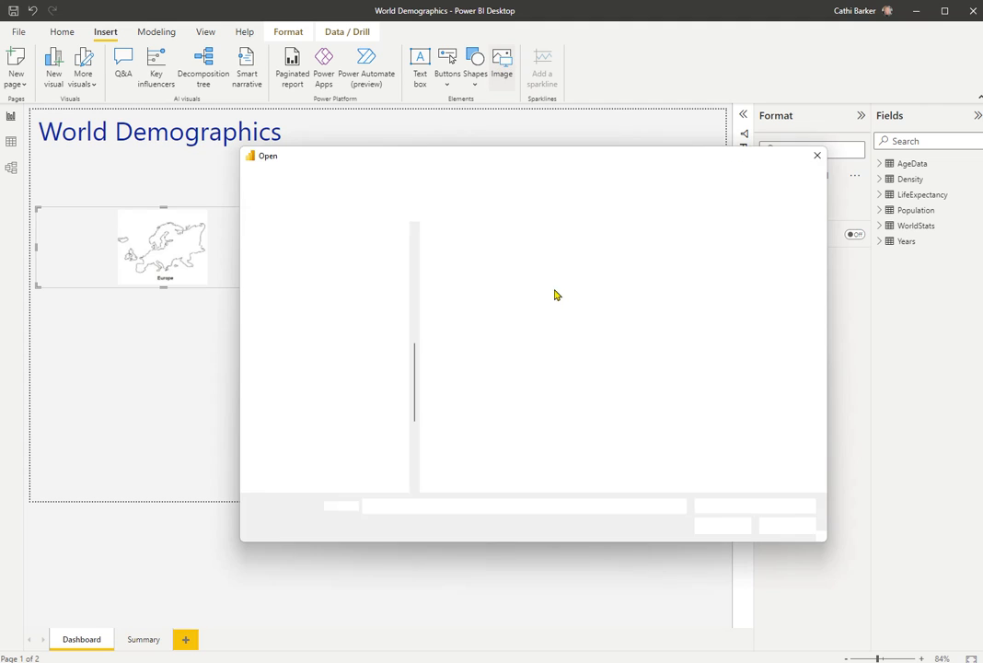
left_click(491, 280)
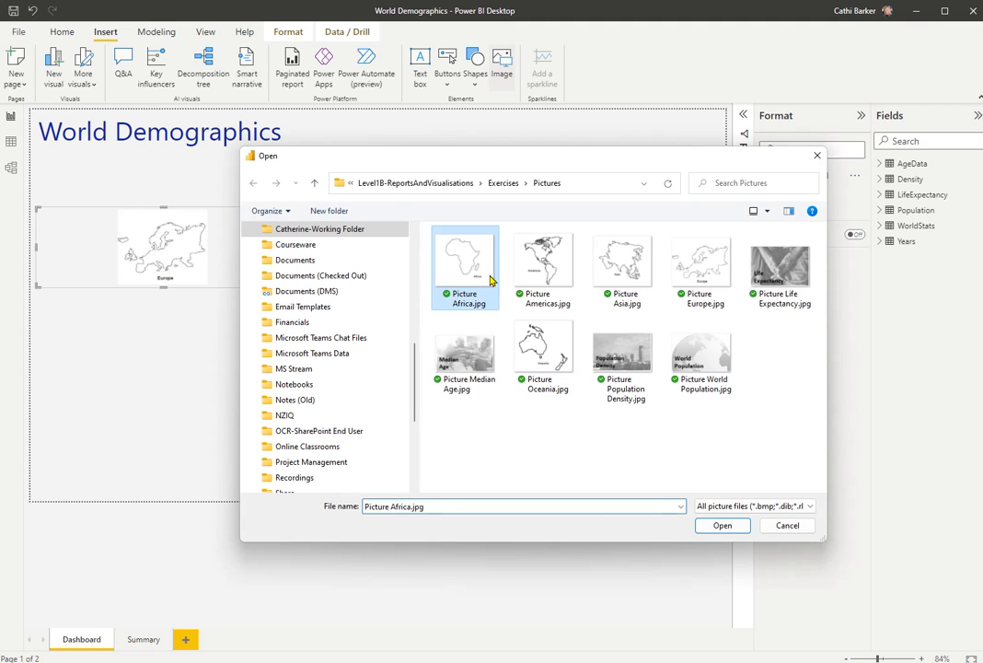
left_click(543, 267)
left_click(627, 271)
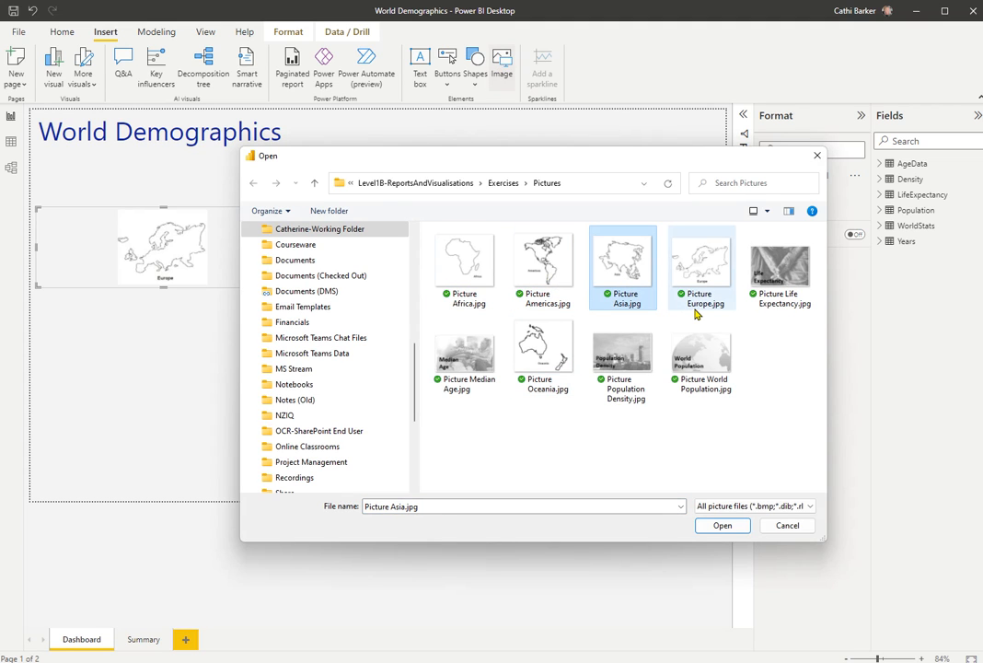
left_click(461, 269)
left_click(540, 277)
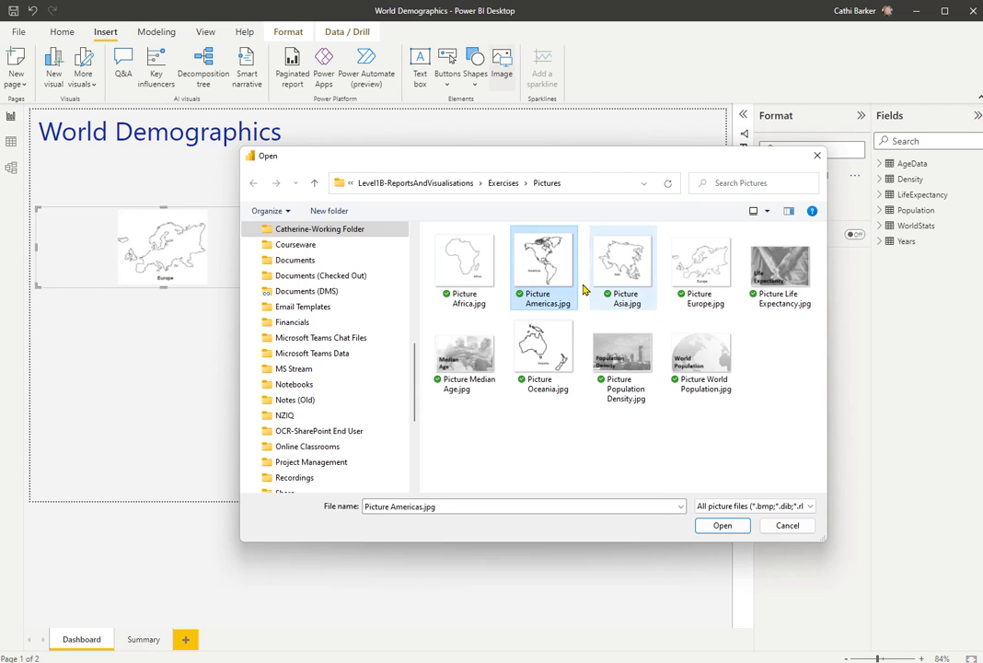
left_click(622, 272)
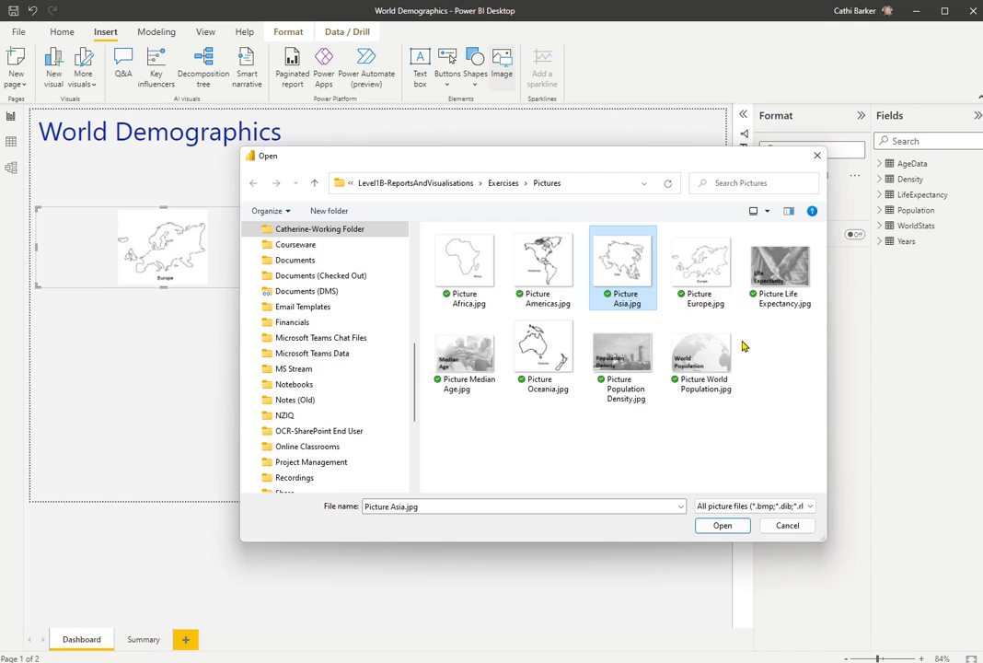
double_click(470, 271)
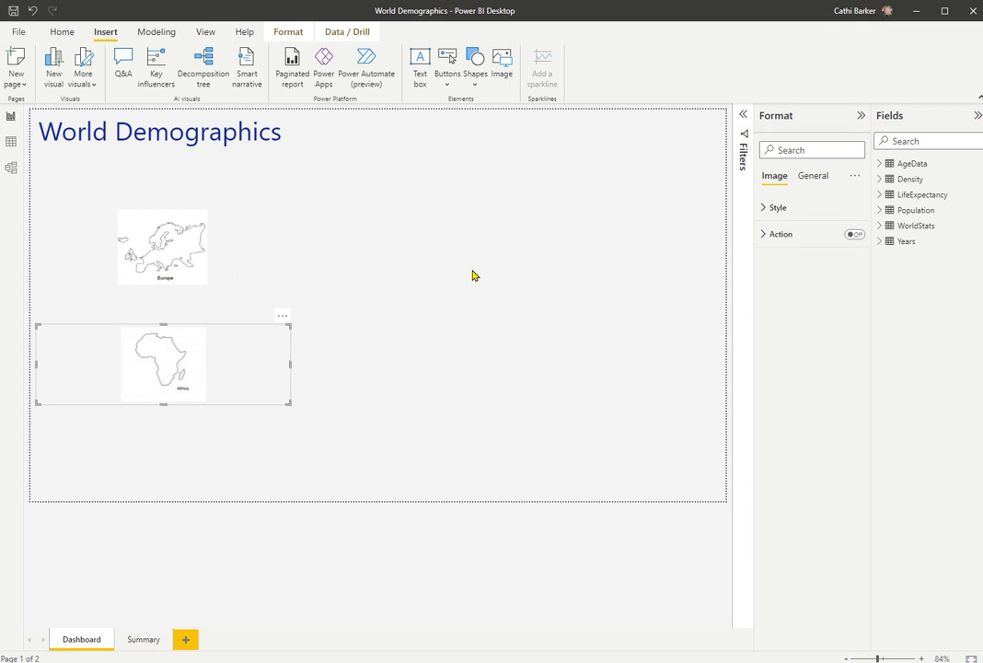
- Insert the images Picture Americas.jpg, Picture Asia.jpg and Picture Oceania.jpg onto the Dashboard page
left_click(502, 69)
double_click(545, 267)
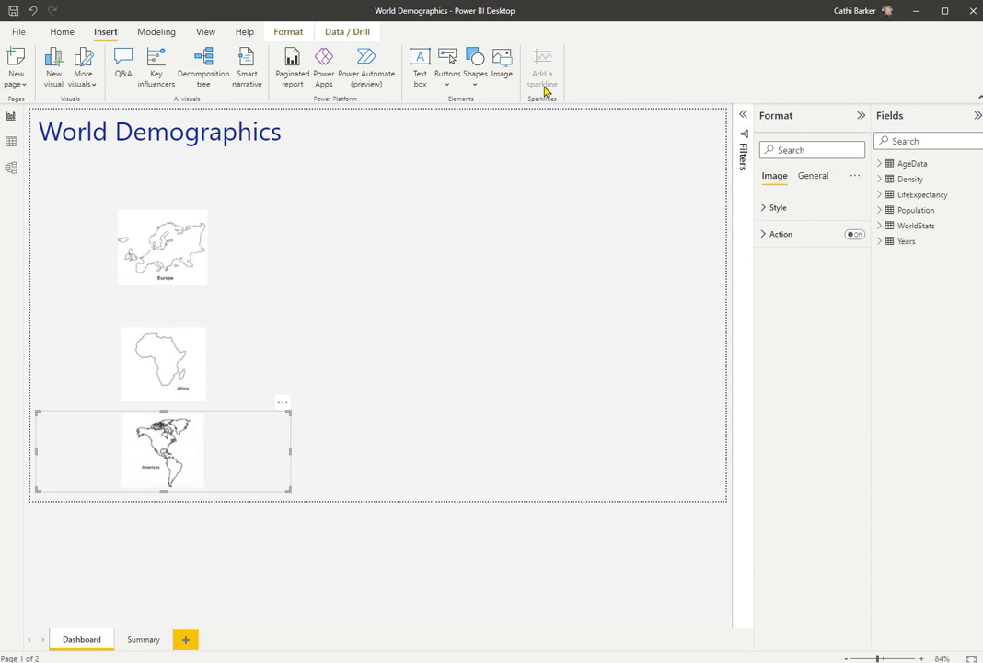
left_click(502, 72)
double_click(626, 272)
left_click(501, 66)
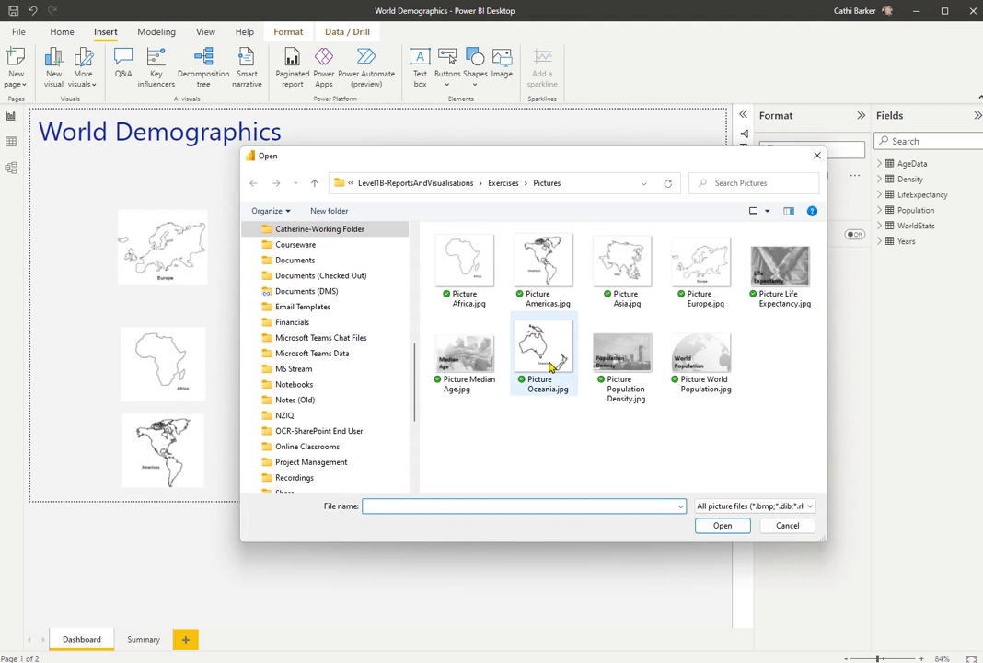
double_click(547, 363)
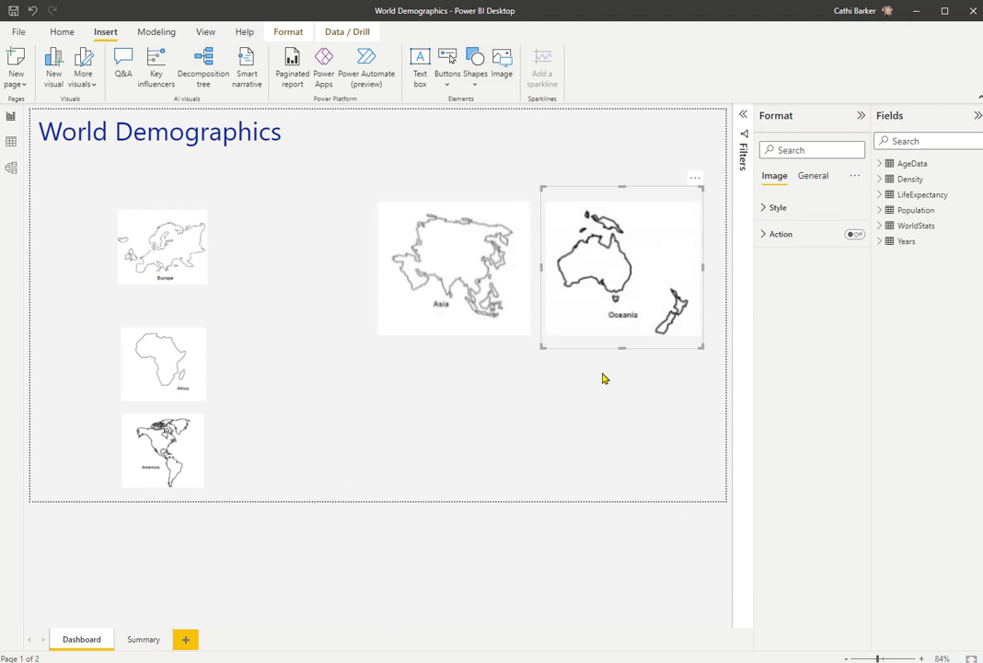
- Narrow the Europe image's frame, shrink the Asia image to match, and place both side by side beneath the World Demographics title
left_click(228, 264)
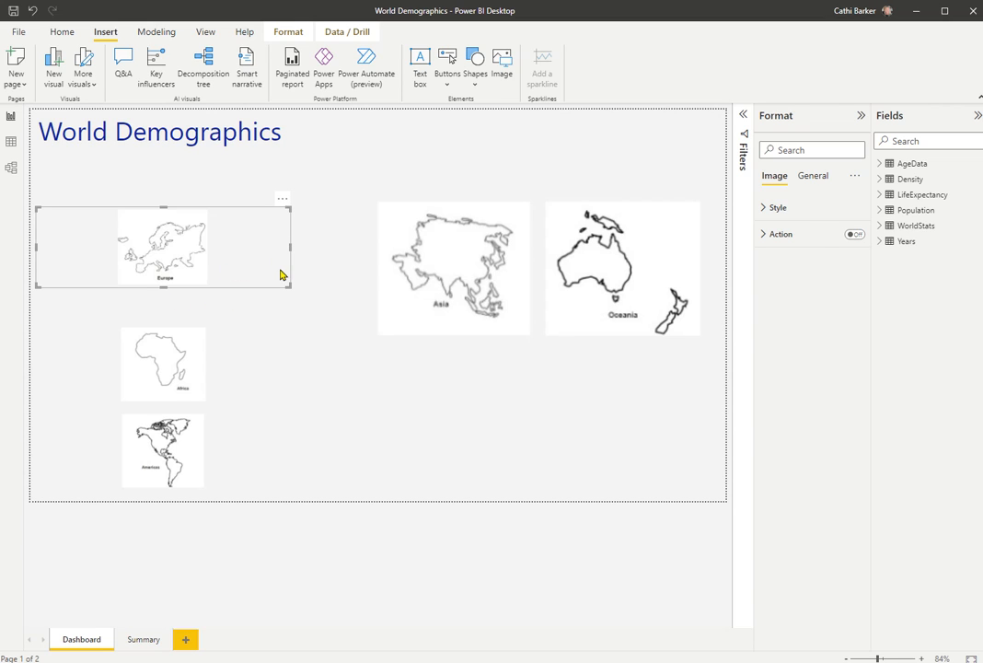
left_click_drag(291, 256, 183, 216)
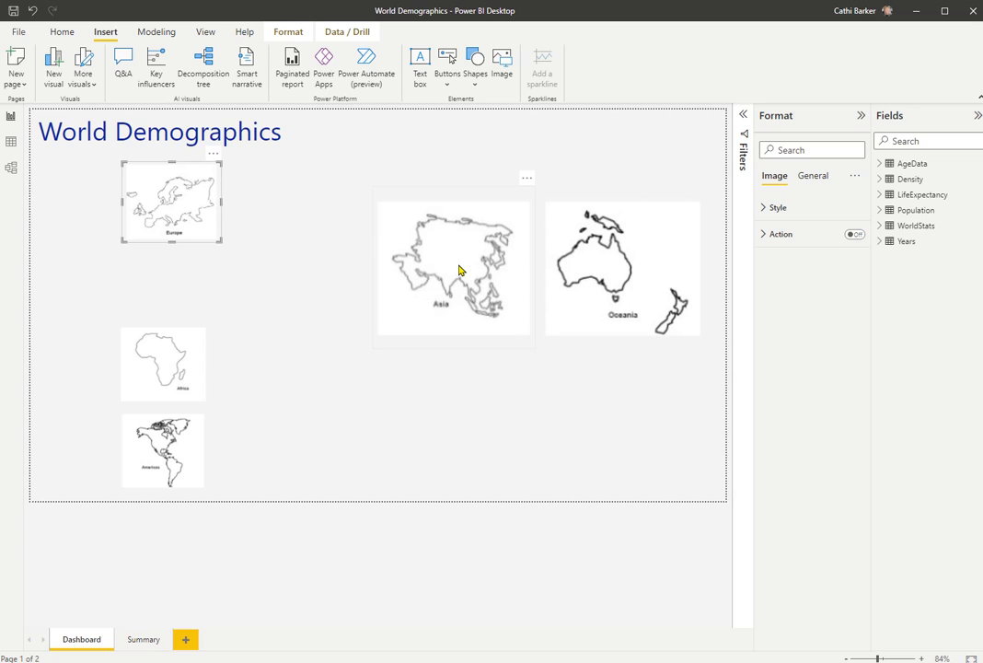
left_click_drag(460, 270, 347, 237)
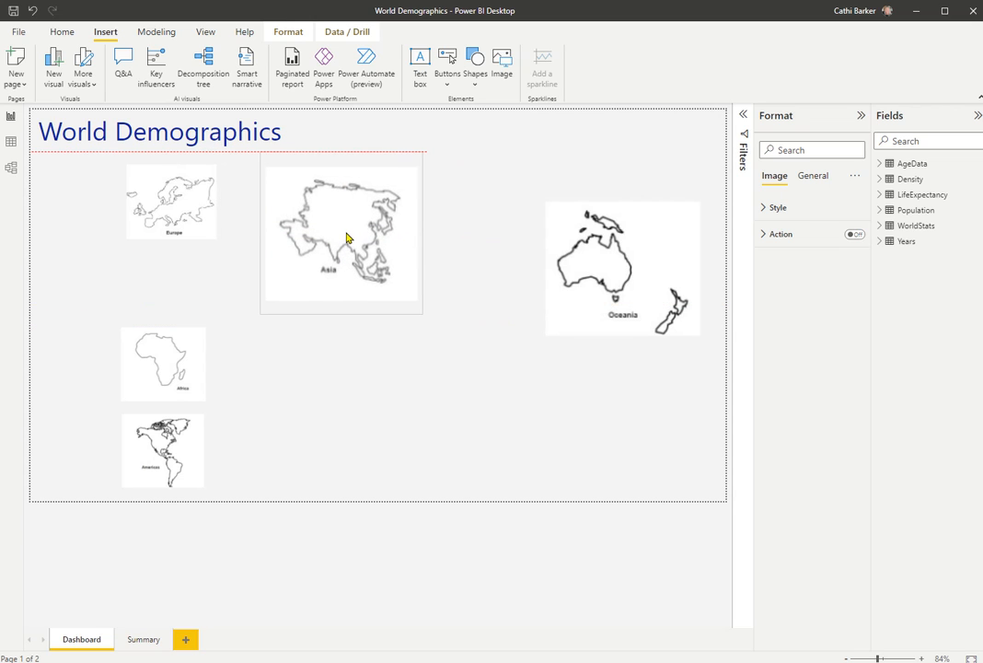
left_click_drag(421, 313, 358, 245)
left_click_drag(308, 156, 327, 211)
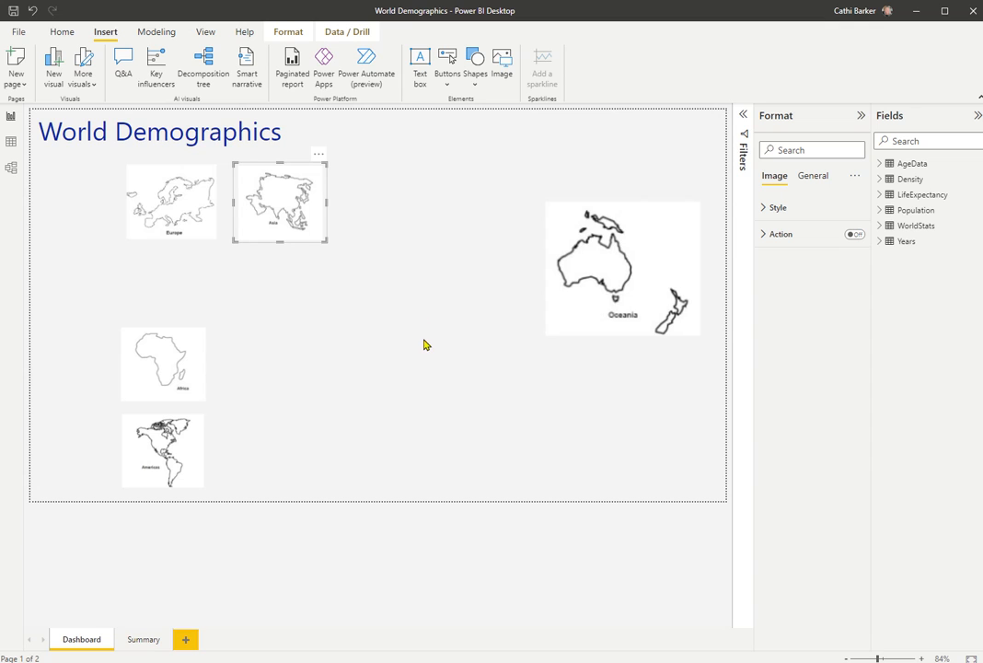
- Narrow the Africa image's frame to fit the picture and place it in the row beside the Asia image
left_click_drag(171, 367, 377, 308)
left_click(500, 314)
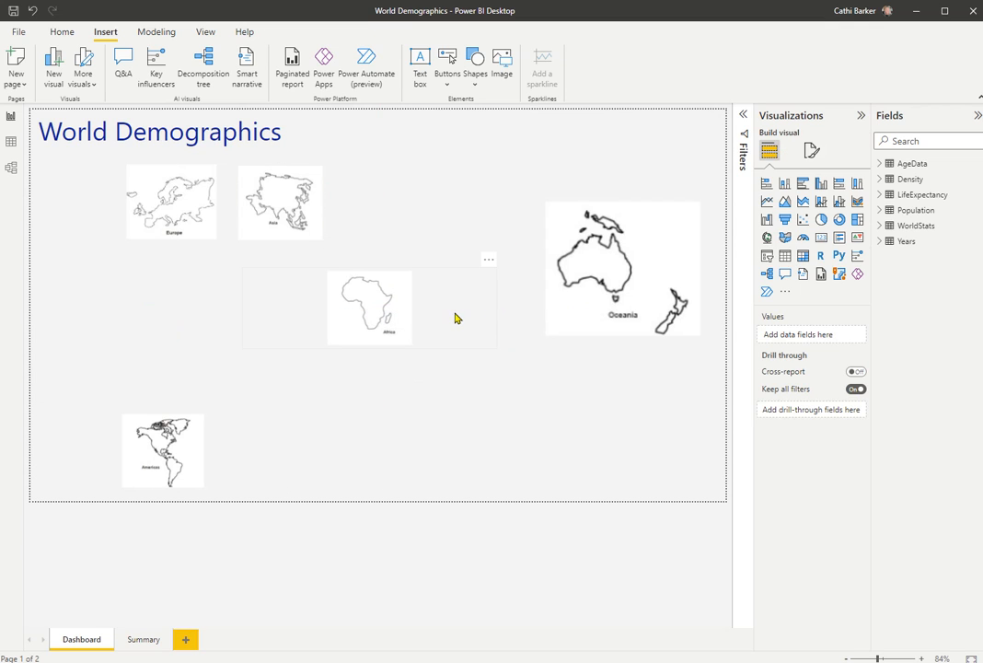
left_click(455, 318)
left_click_drag(497, 307, 418, 213)
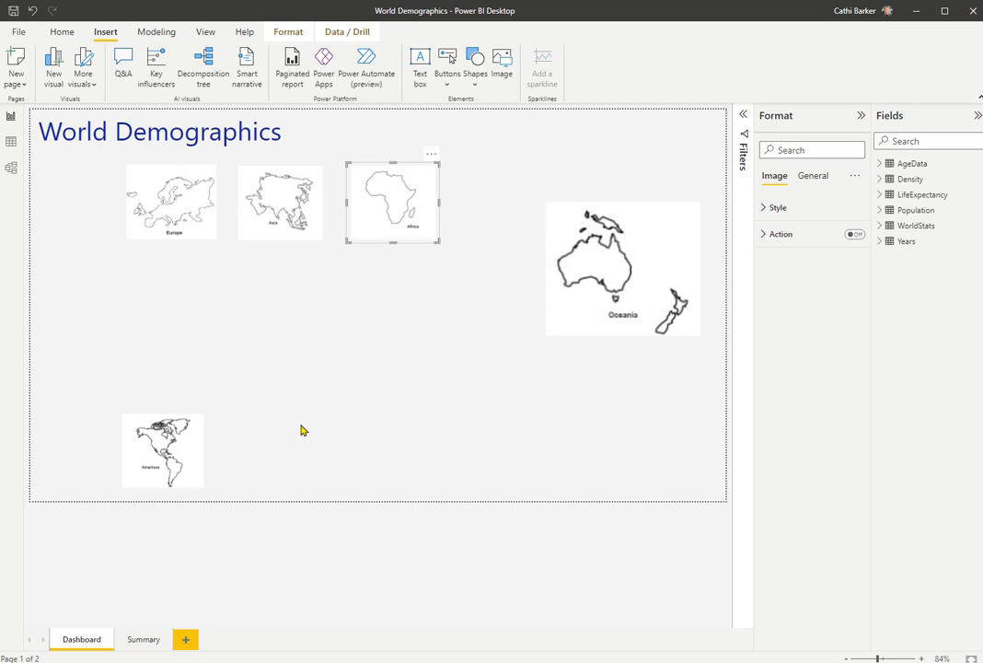
- Shrink the Oceania image to the size of the other maps and align it in the row beside Africa
left_click_drag(657, 277, 475, 368)
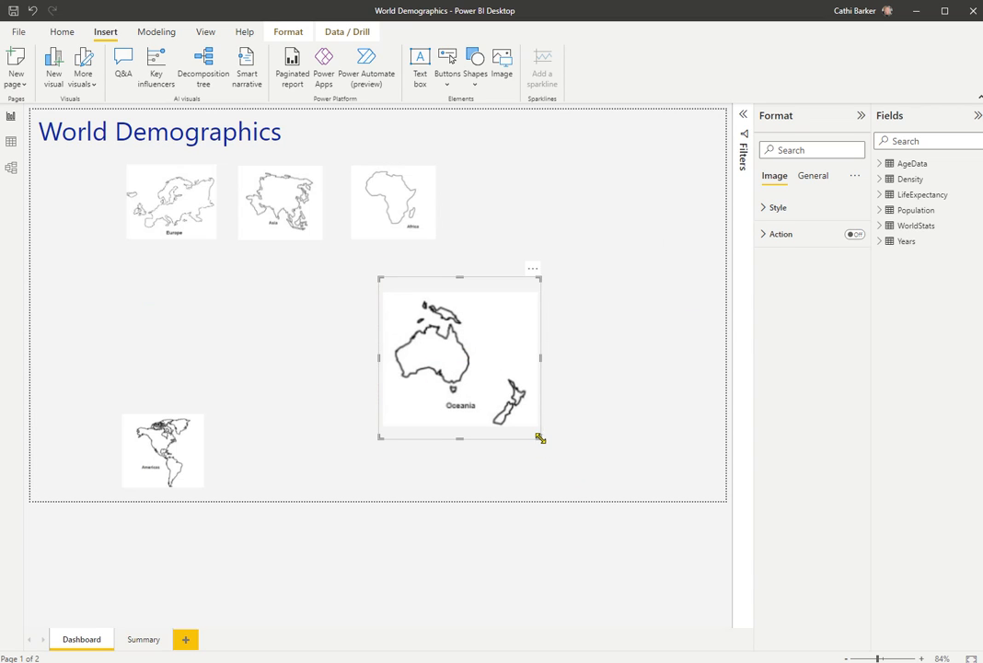
left_click_drag(460, 438, 463, 426)
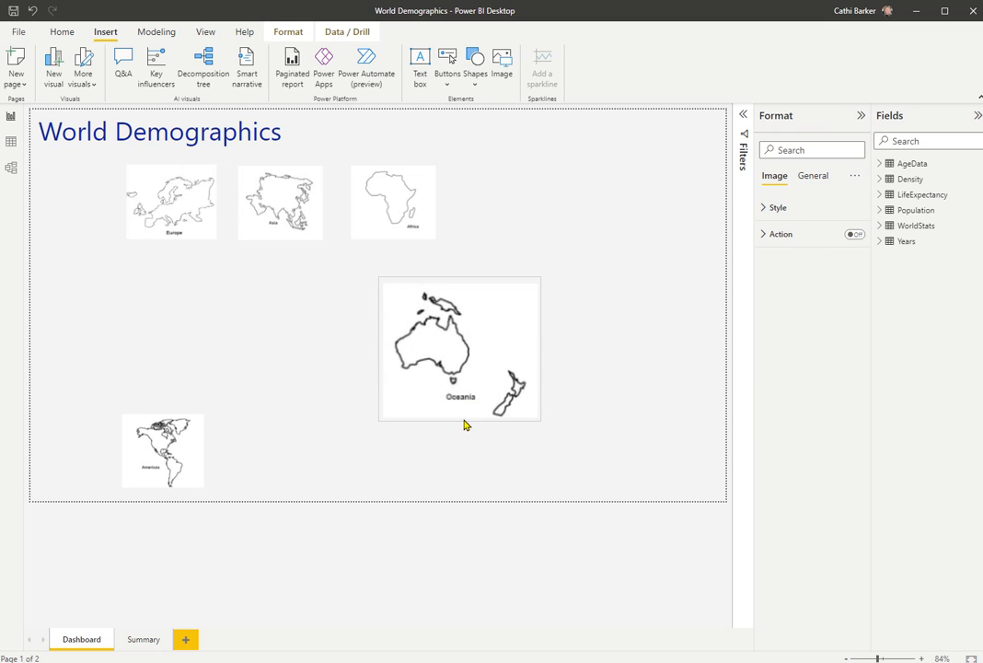
left_click_drag(538, 419, 522, 224)
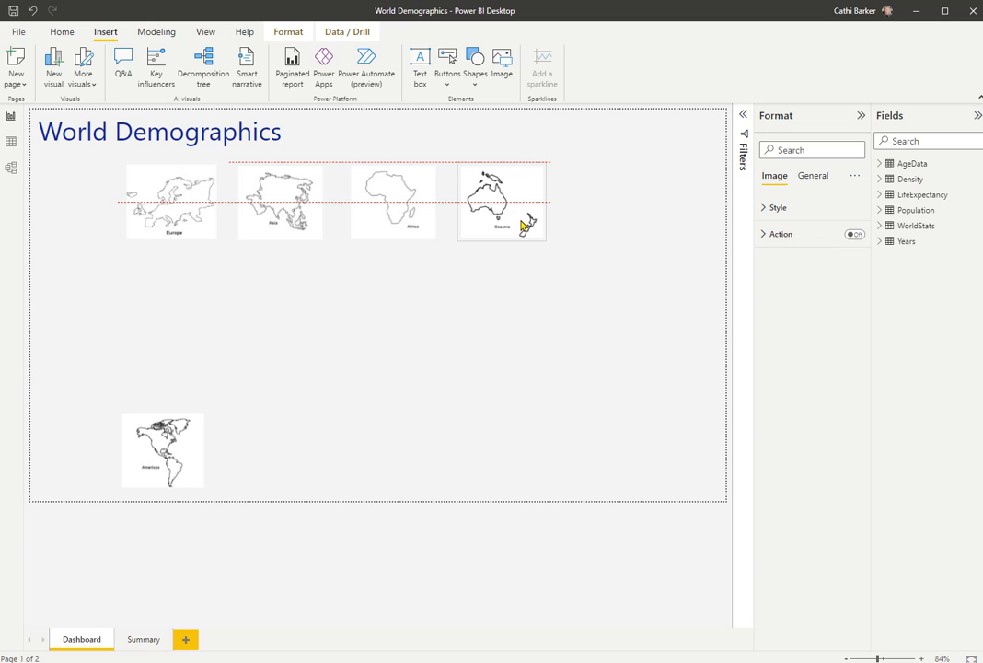
mouse_move(523, 224)
left_mouse_down()
mouse_move(526, 230)
mouse_move(520, 216)
mouse_move(526, 225)
left_mouse_up()
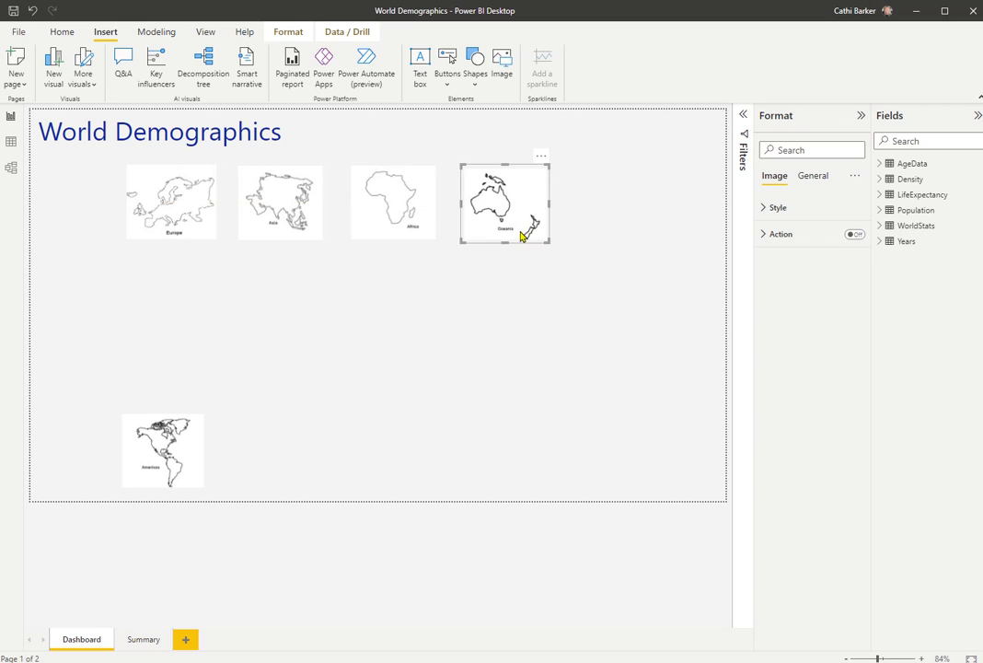
- Narrow the Americas image's frame to fit the picture and place it at the end of the row beside Oceania
left_click(138, 456)
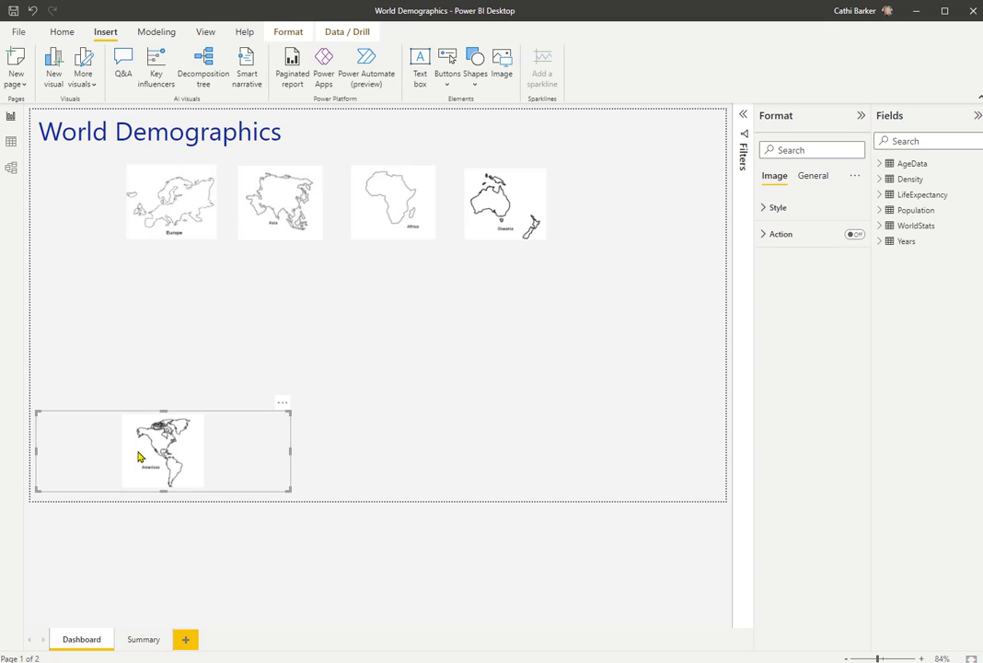
left_click(276, 457, "ctrl")
left_click(270, 458, "ctrl")
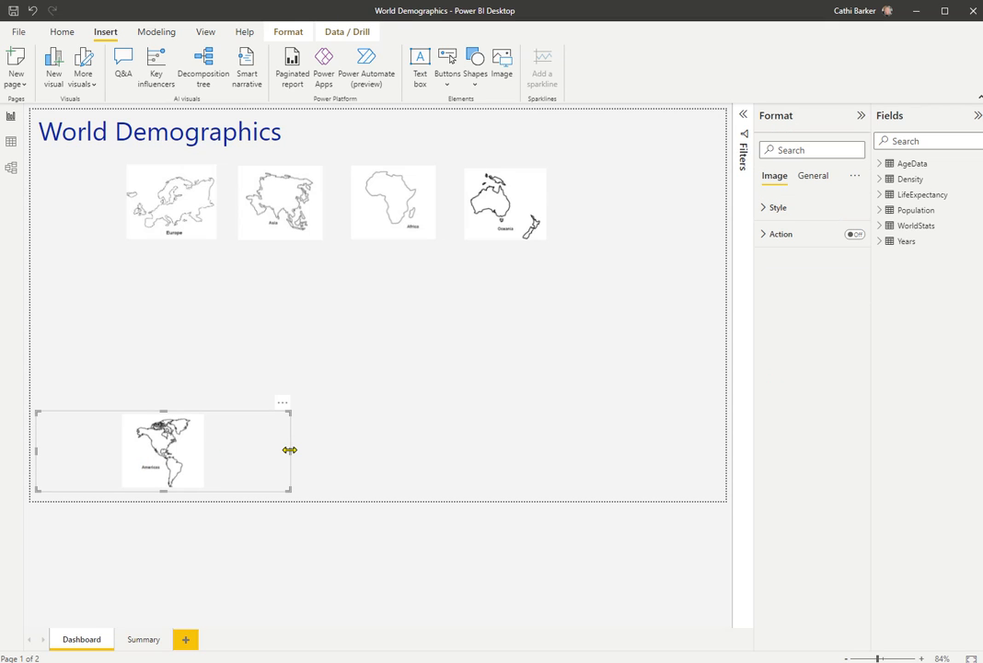
left_click_drag(282, 454, 615, 217)
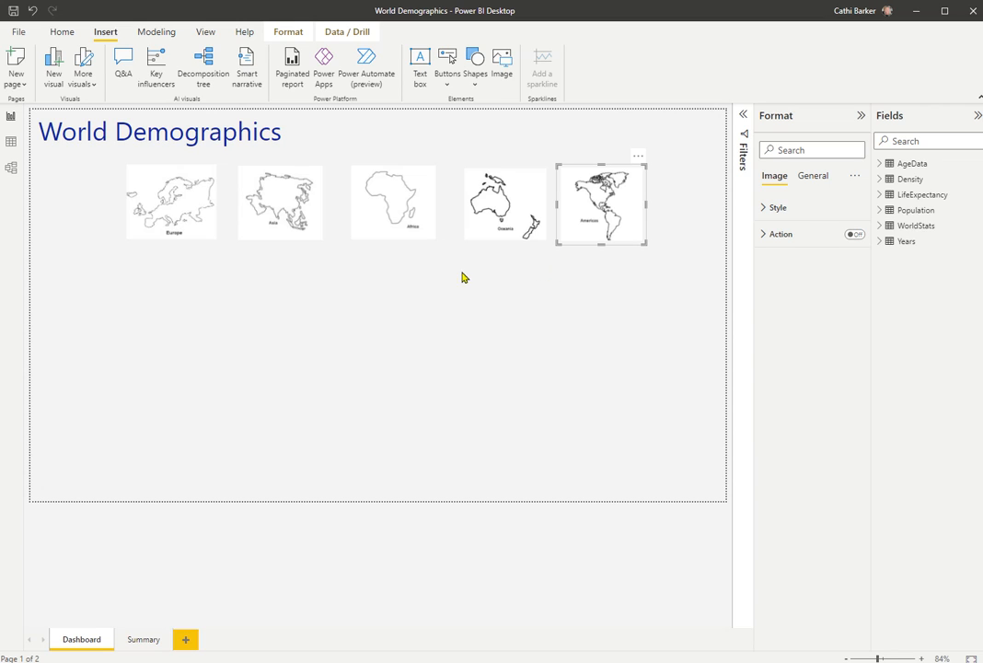
- Look up the Europe image's height and width in its format settings
left_click(172, 209)
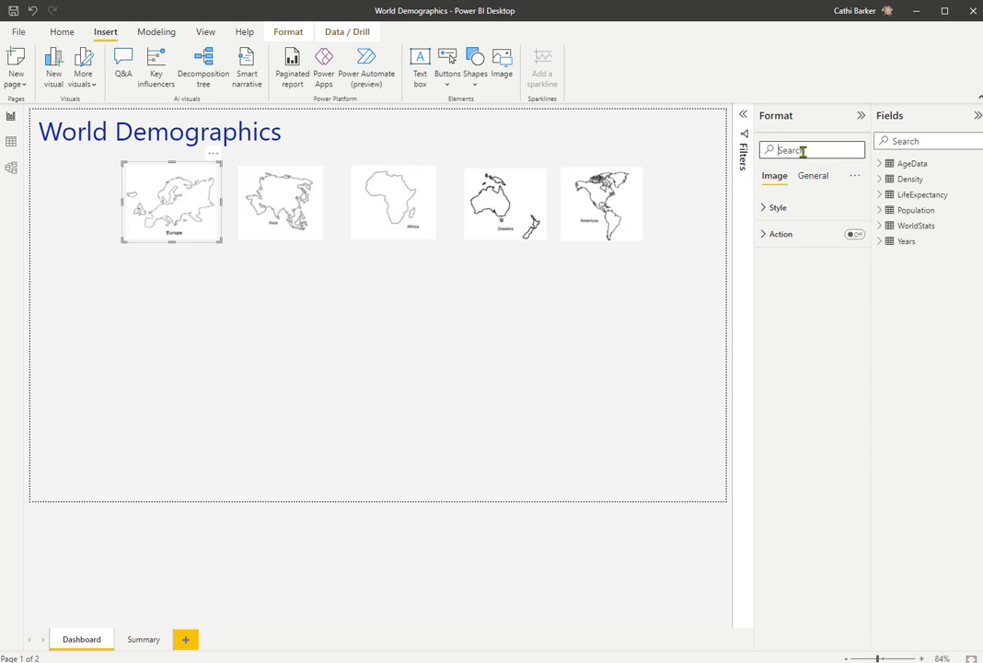
type("height")
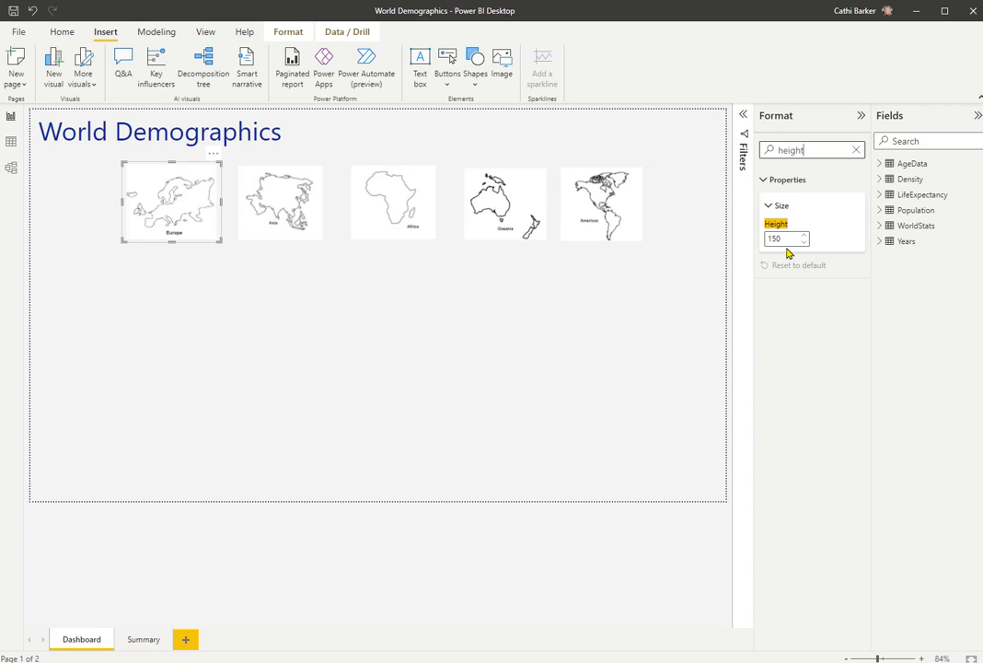
key("BackSpace")
key("BackSpace")
key("BackSpace")
key("BackSpace")
type("width")
left_click(421, 341)
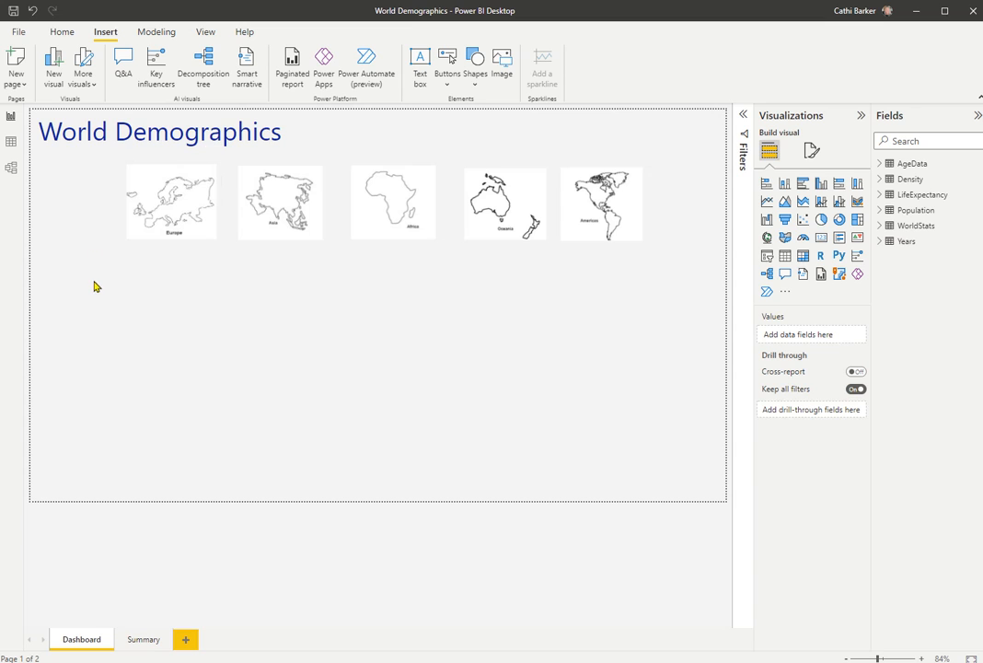
- Set the height of all five continent map images together to 150
left_click_drag(94, 282, 664, 151)
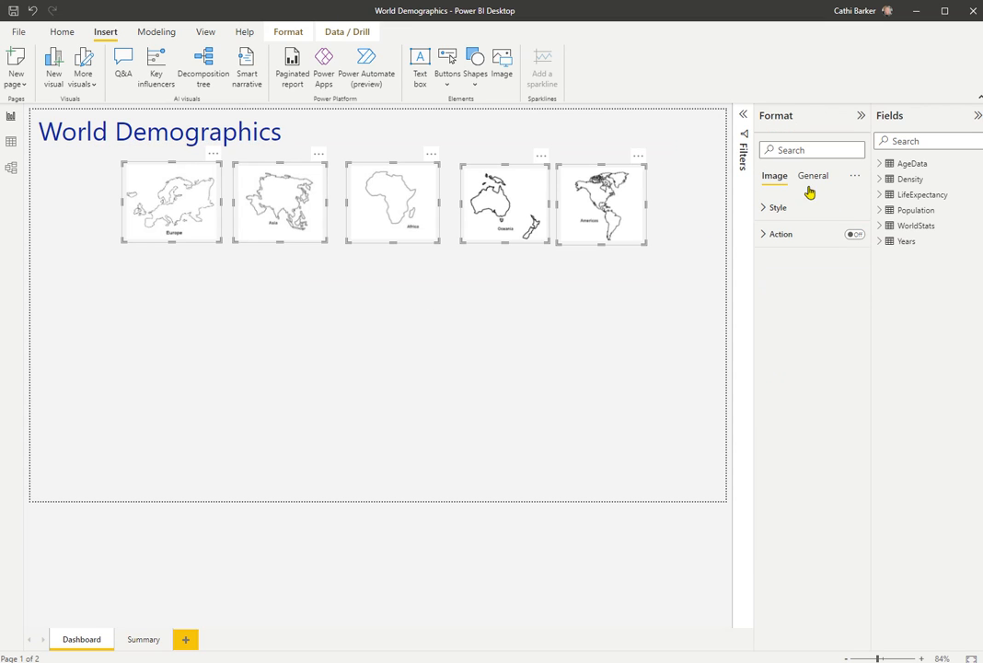
type("height")
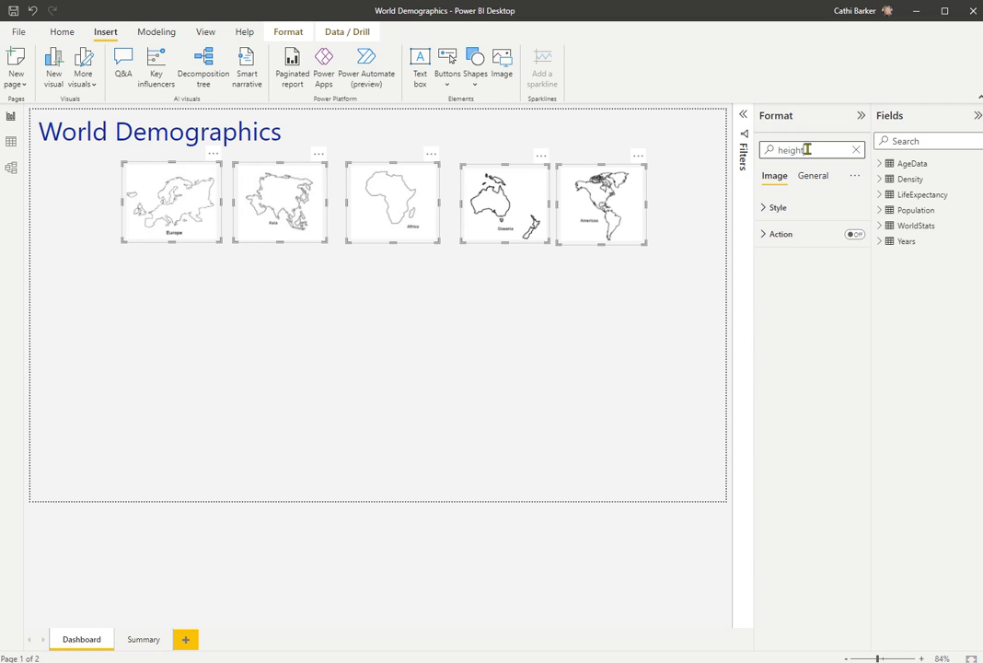
left_click(794, 241)
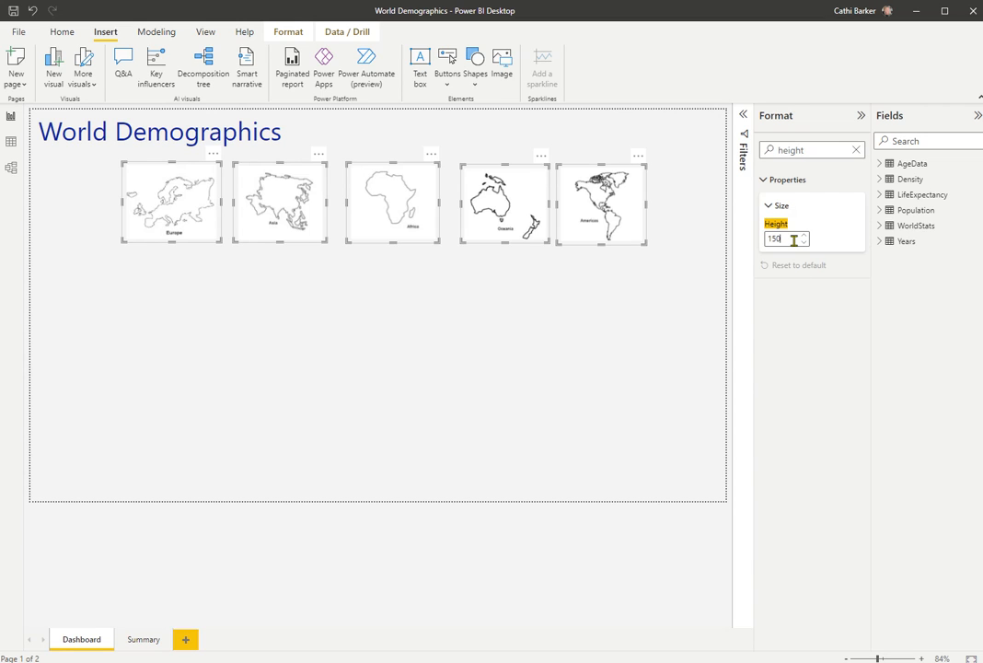
key("BackSpace")
key("BackSpace")
type("5")
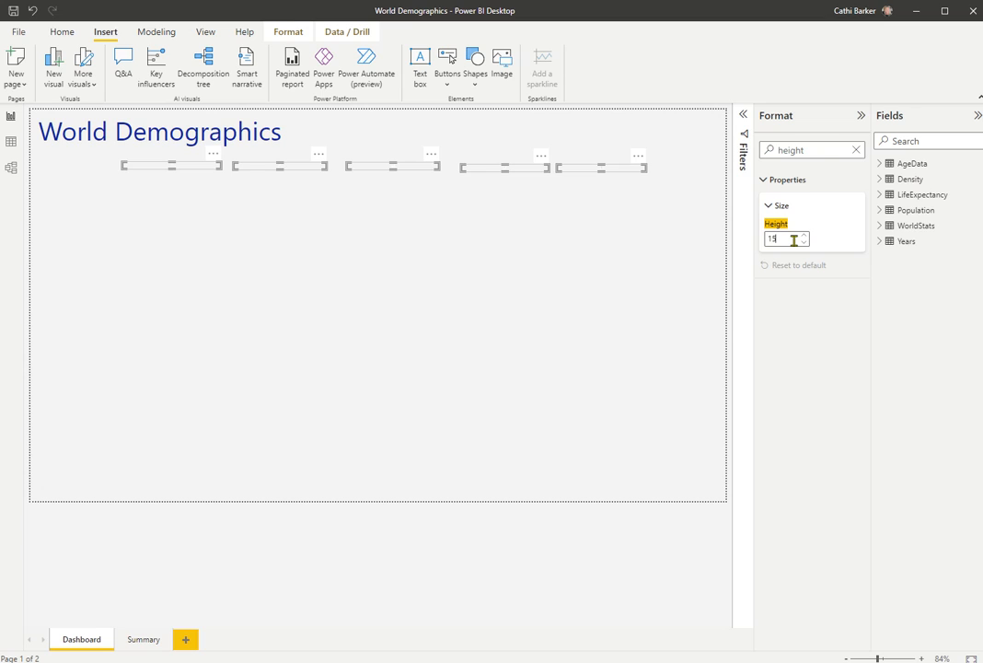
type("0")
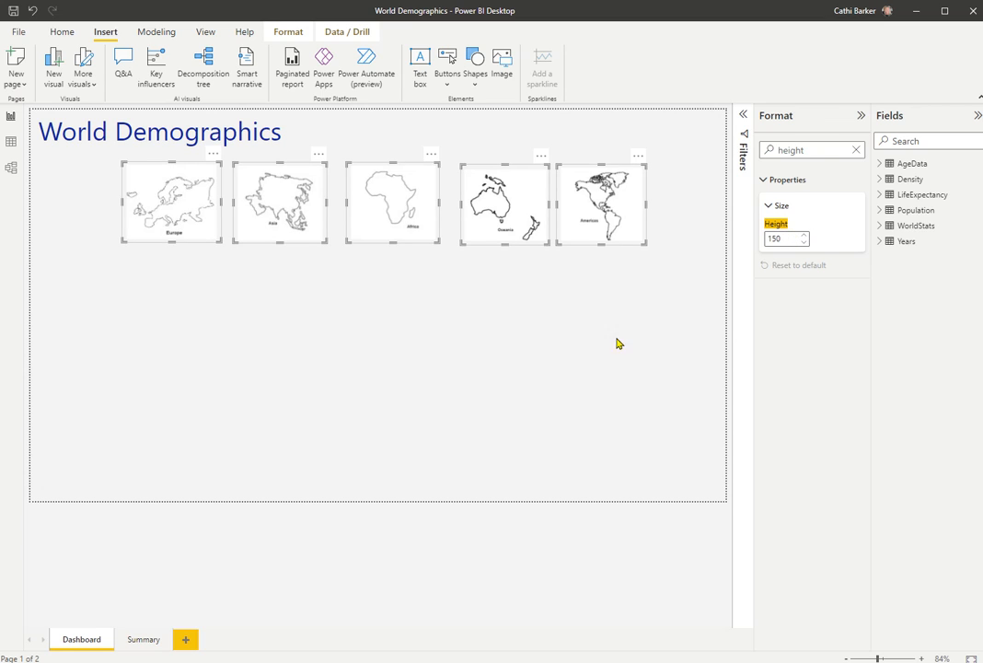
- Set the width of all five continent map images together to 185
left_click(818, 150)
type("h")
key("BackSpace")
type("width")
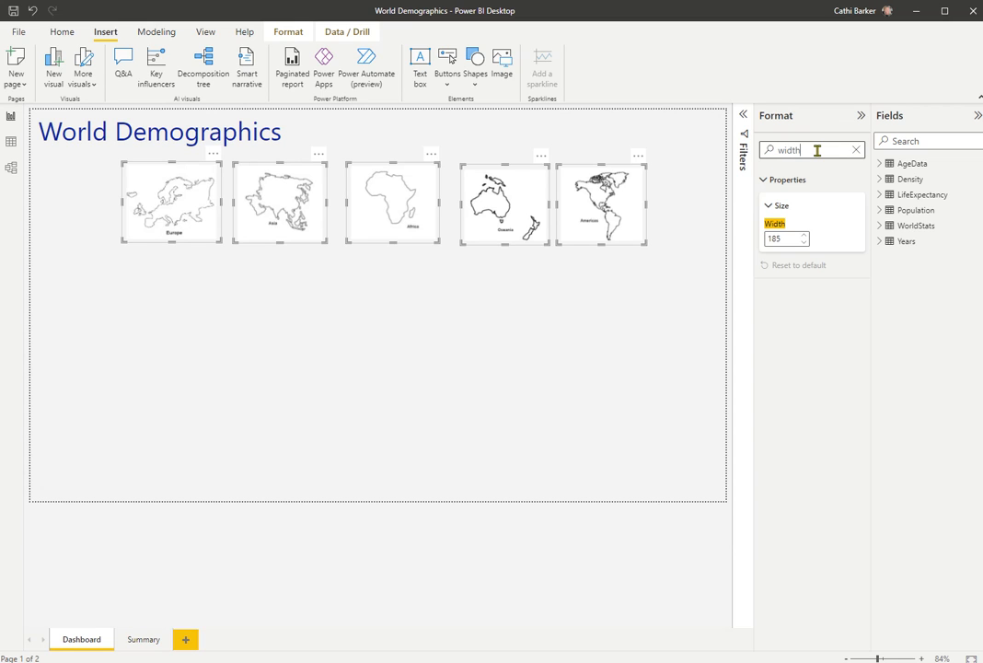
double_click(785, 239)
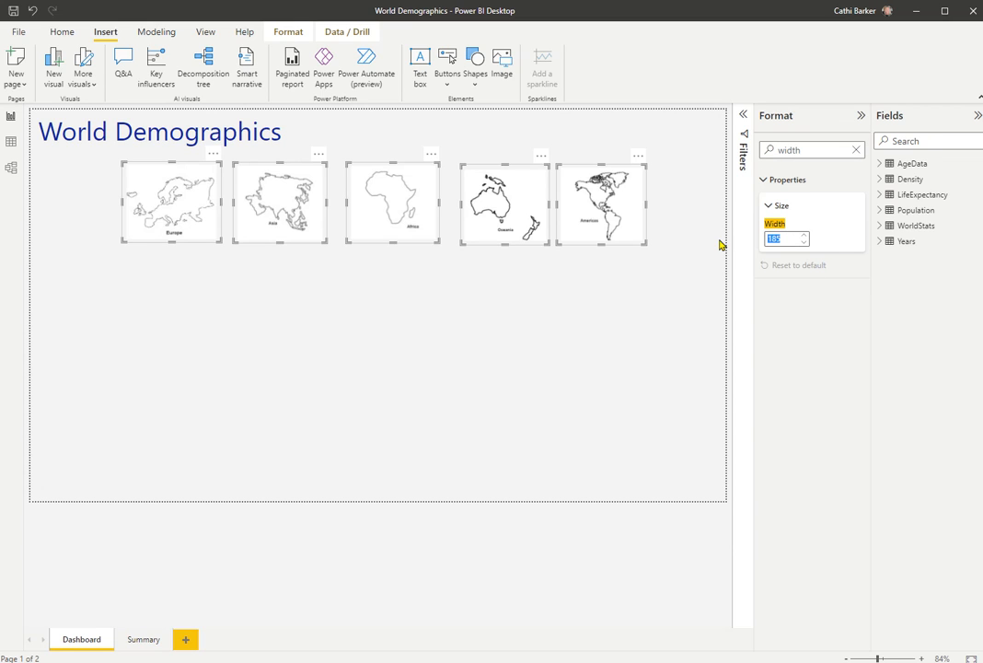
type("185")
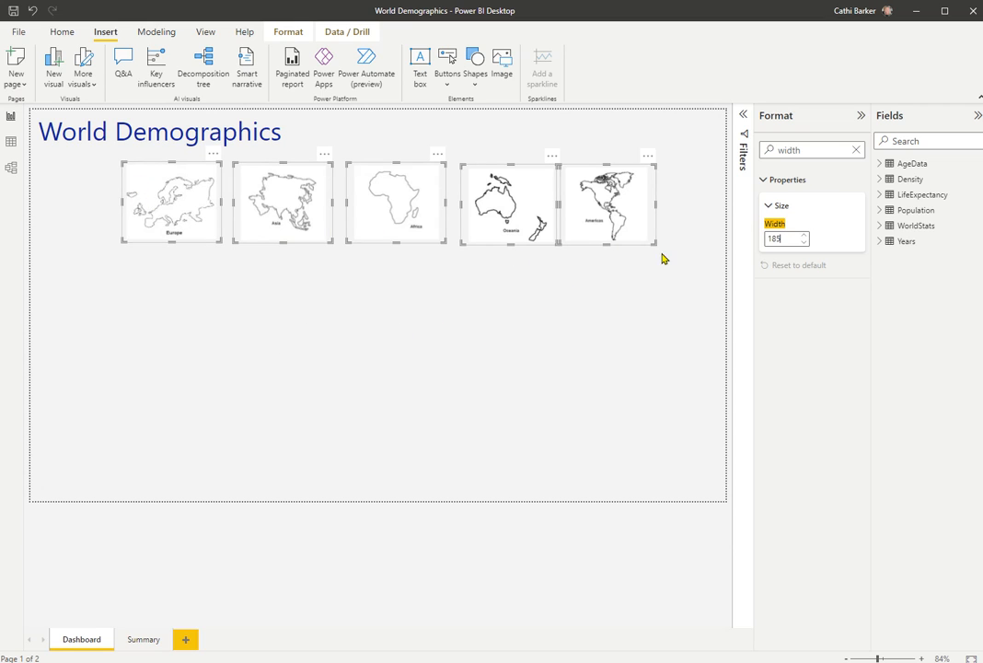
left_click(516, 330)
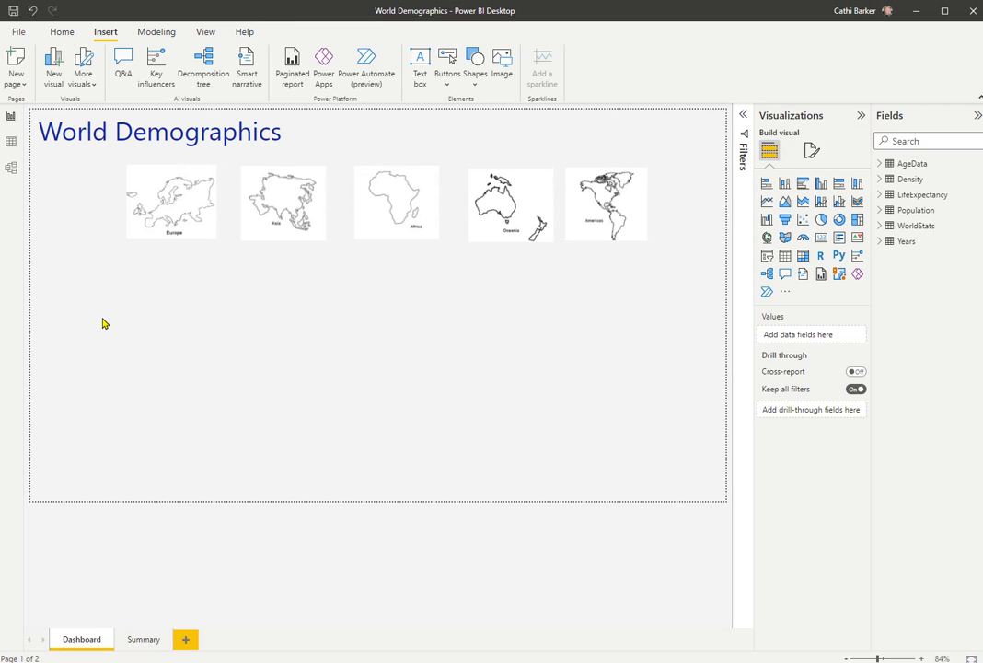
- Align the five map images along their top edges and distribute them horizontally
left_click_drag(108, 315, 679, 140)
left_click(303, 32)
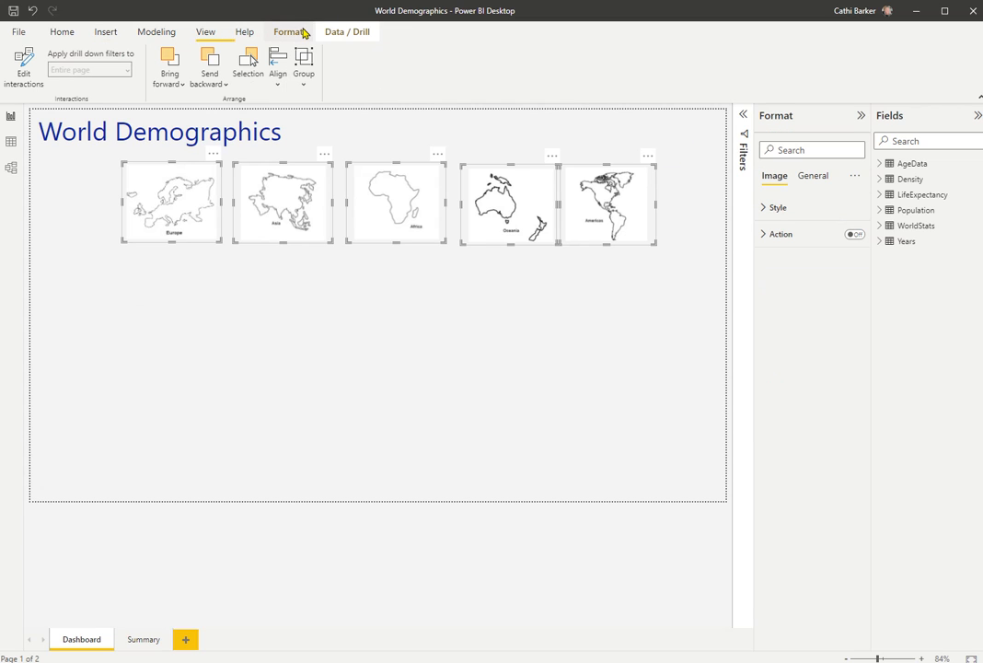
left_click(278, 85)
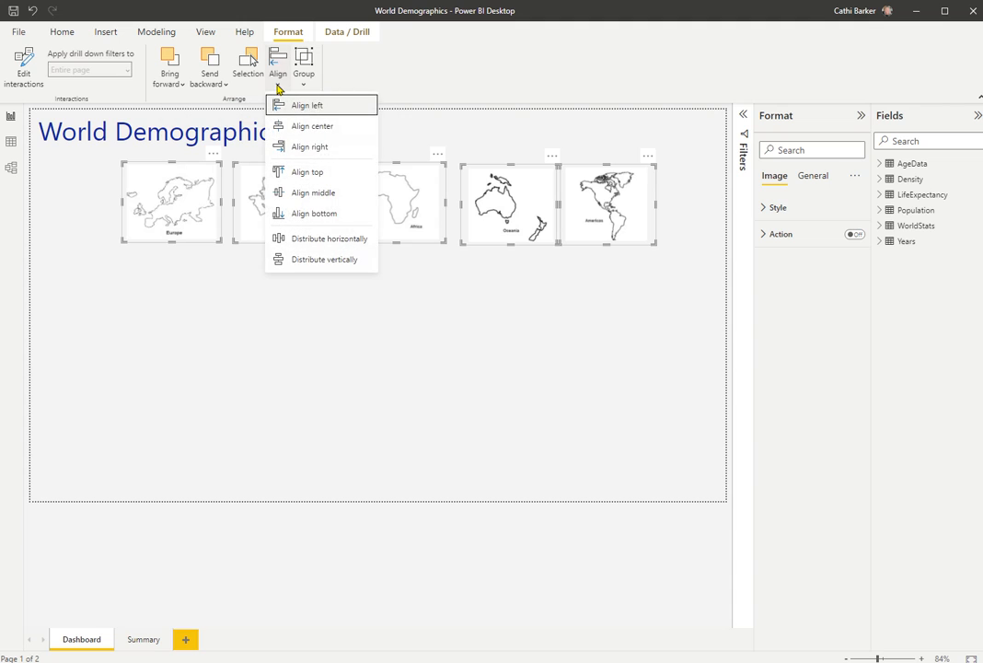
left_click(315, 177)
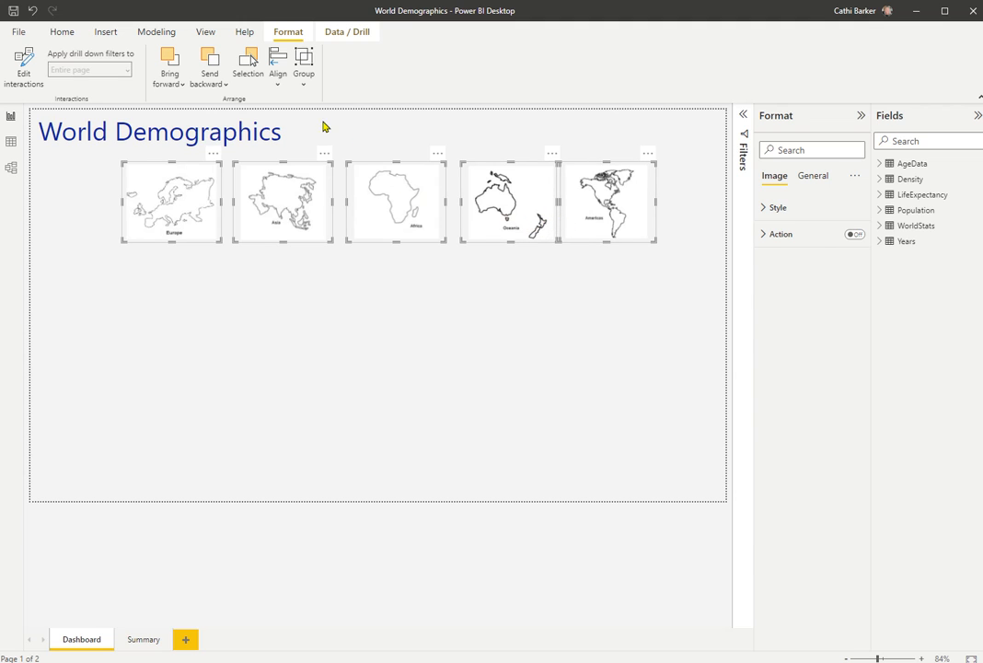
left_click(277, 66)
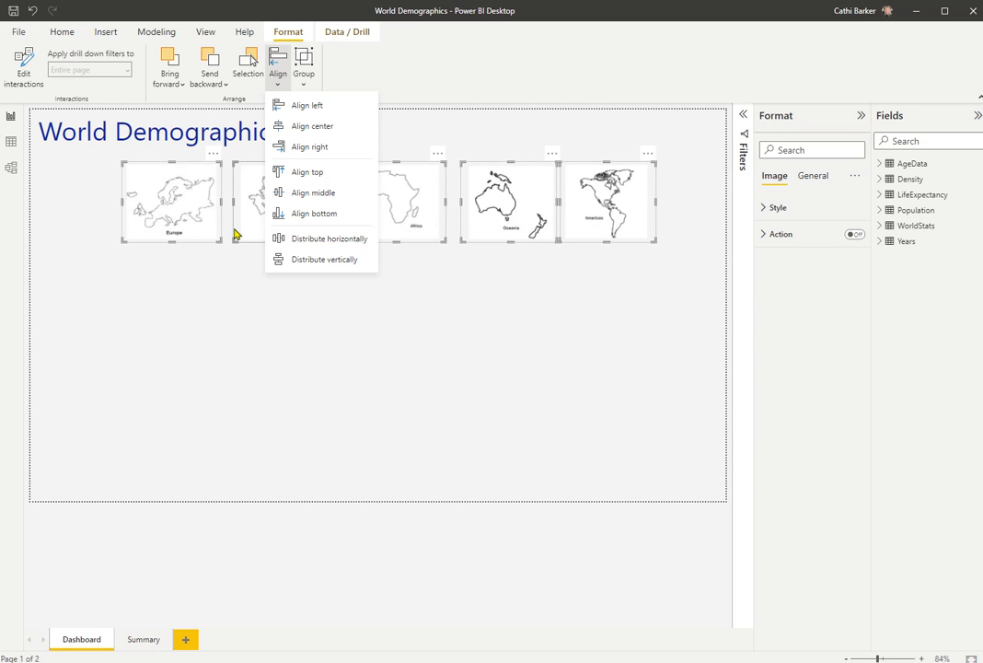
left_click(351, 241)
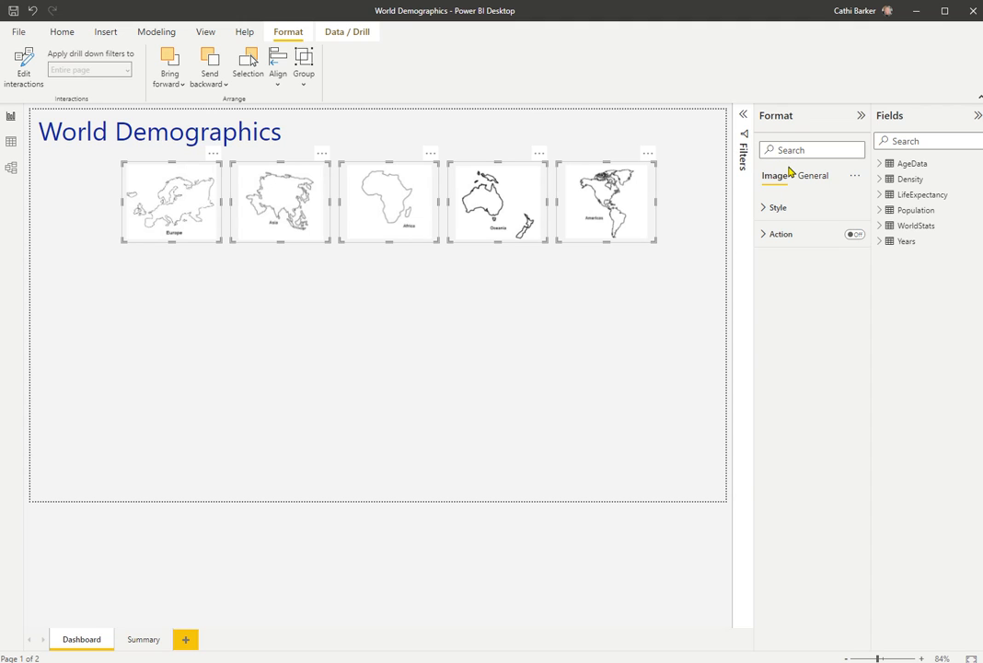
left_click(592, 310)
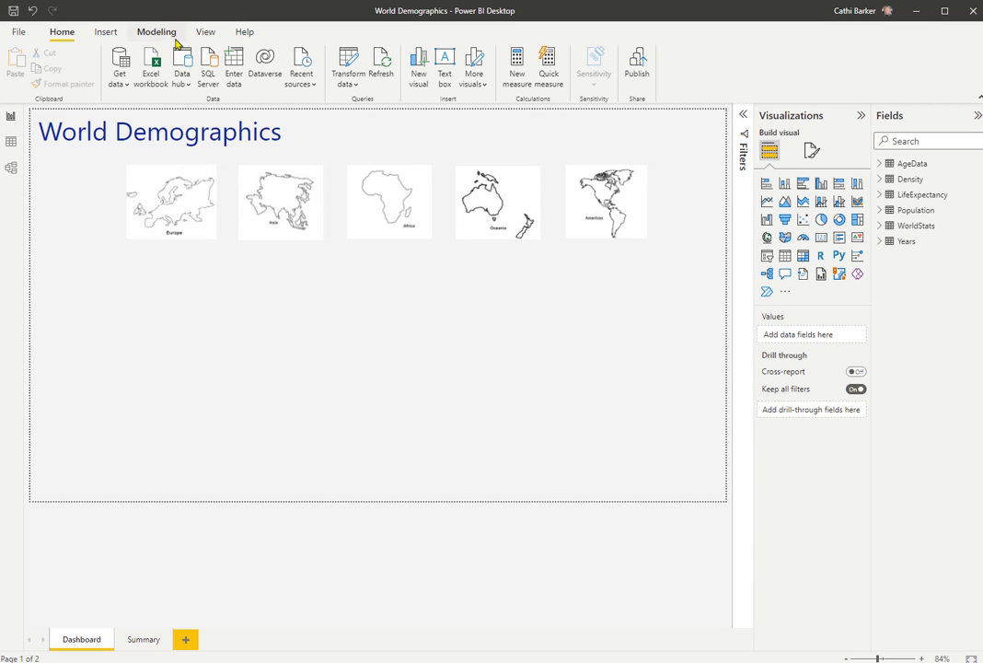
- Insert the Life Expectancy, Median Age, Population Density and World Population pictures from the exercise's Pictures folder
left_click(101, 33)
left_click(503, 66)
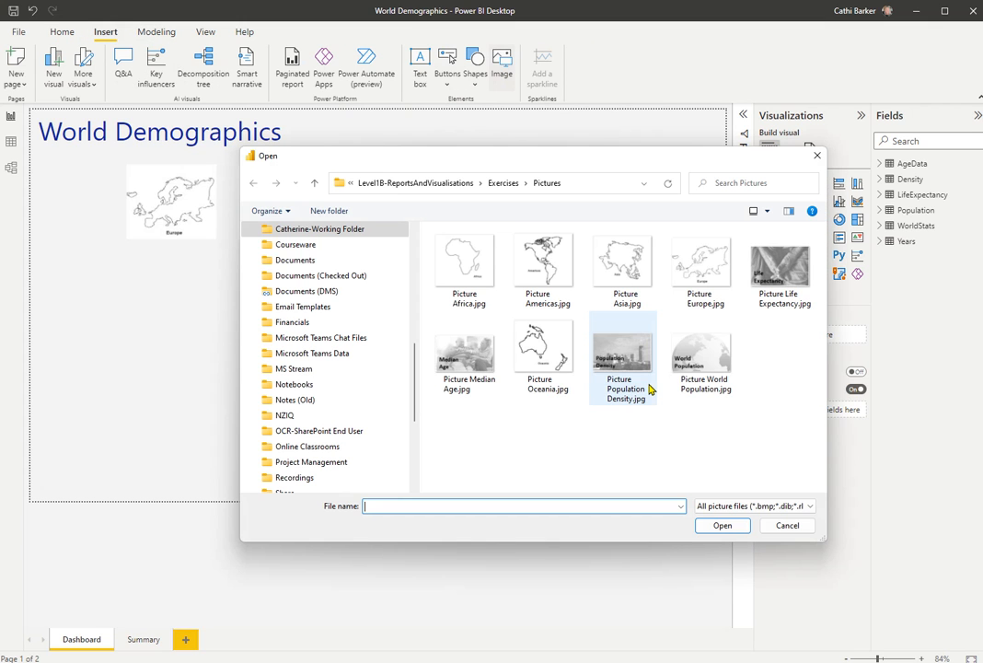
double_click(778, 277)
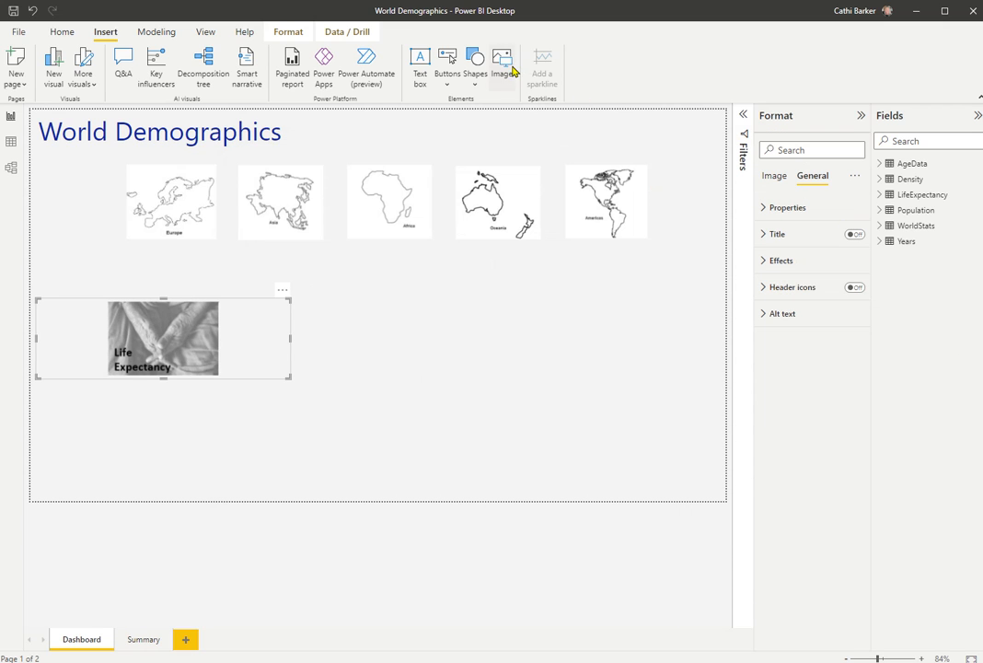
left_click(509, 69)
double_click(468, 342)
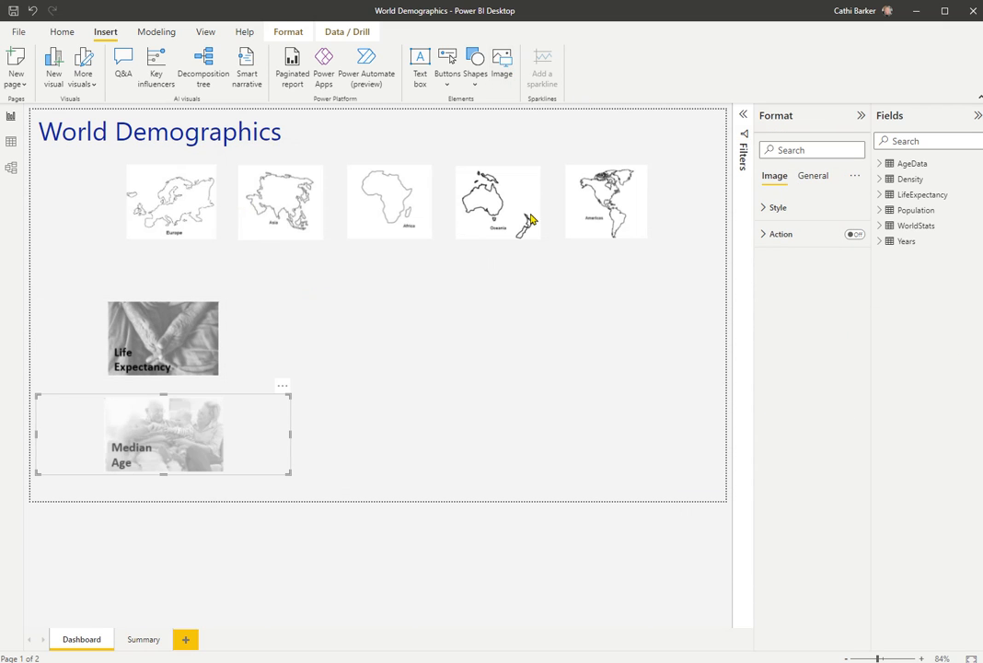
left_click(494, 59)
double_click(621, 351)
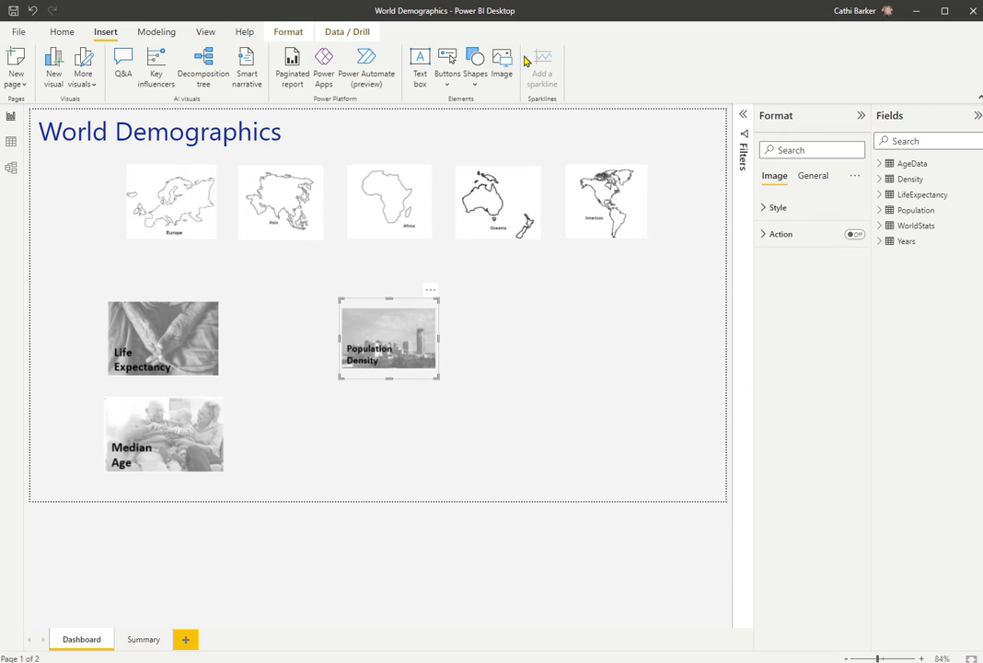
left_click(503, 62)
double_click(702, 350)
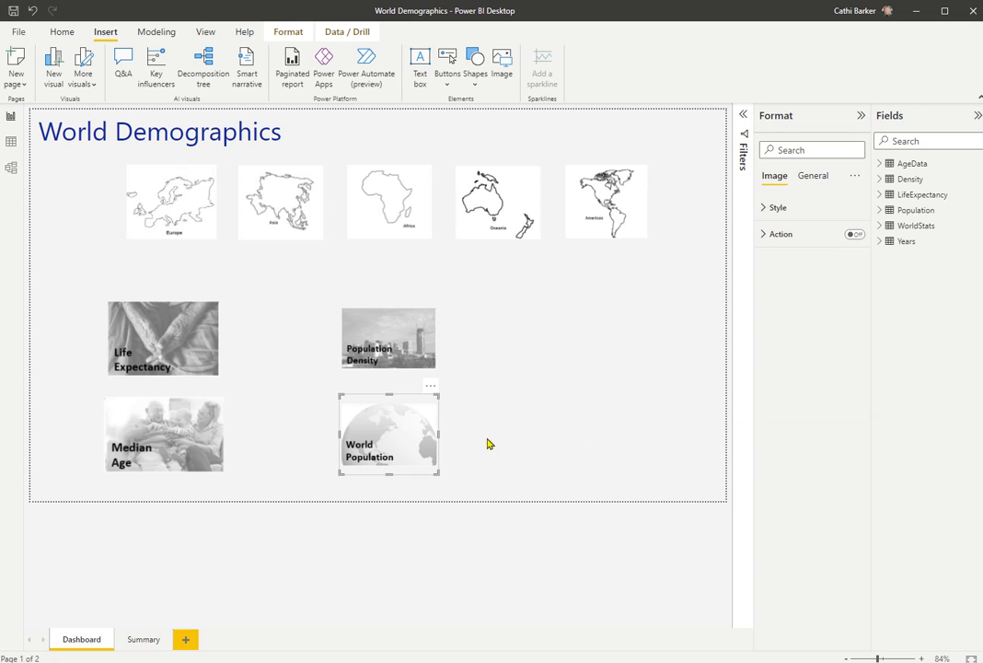
- Move the Life Expectancy image aside, then place World Population at the page's left edge below the maps and reduce its frame height slightly
left_click_drag(211, 354, 584, 351)
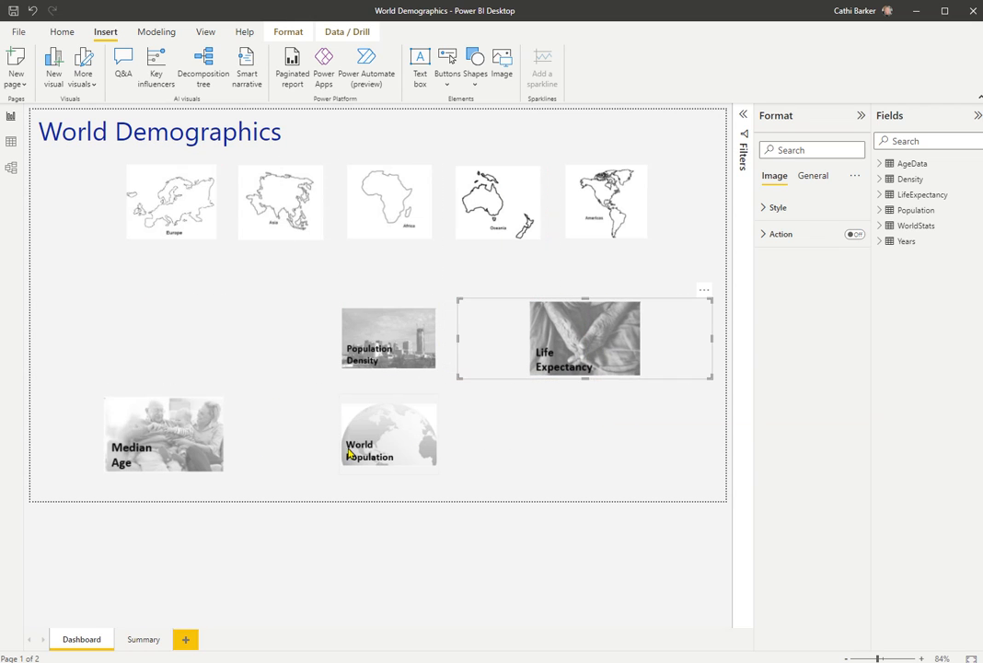
left_click_drag(343, 443, 33, 298)
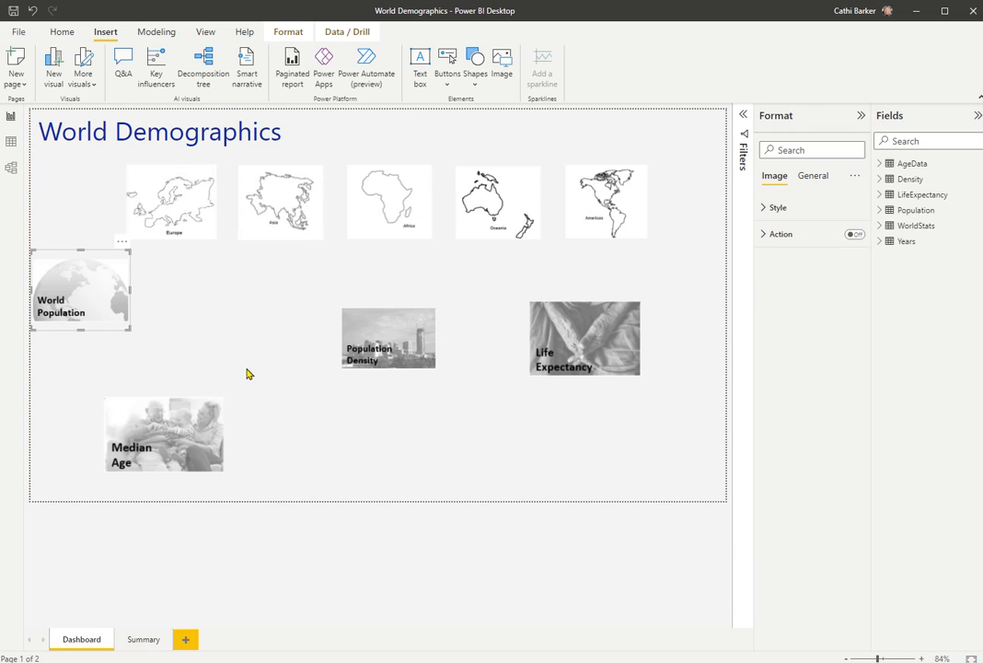
left_click_drag(79, 328, 81, 320)
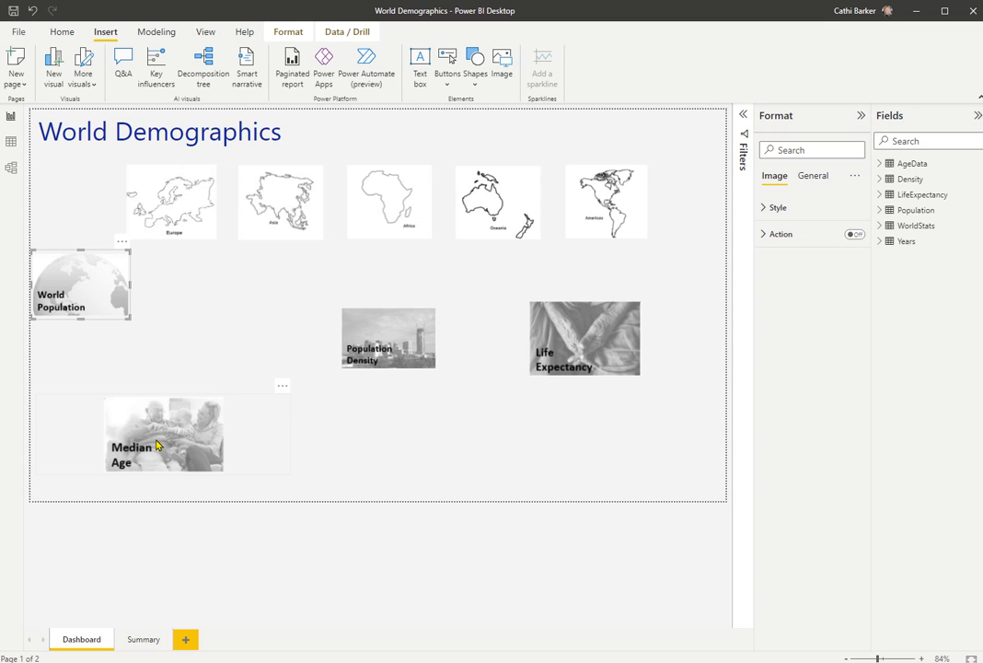
- Move the Median Age image aside, then place Population Density directly beneath World Population and trim its frame height
left_click_drag(156, 446, 378, 450)
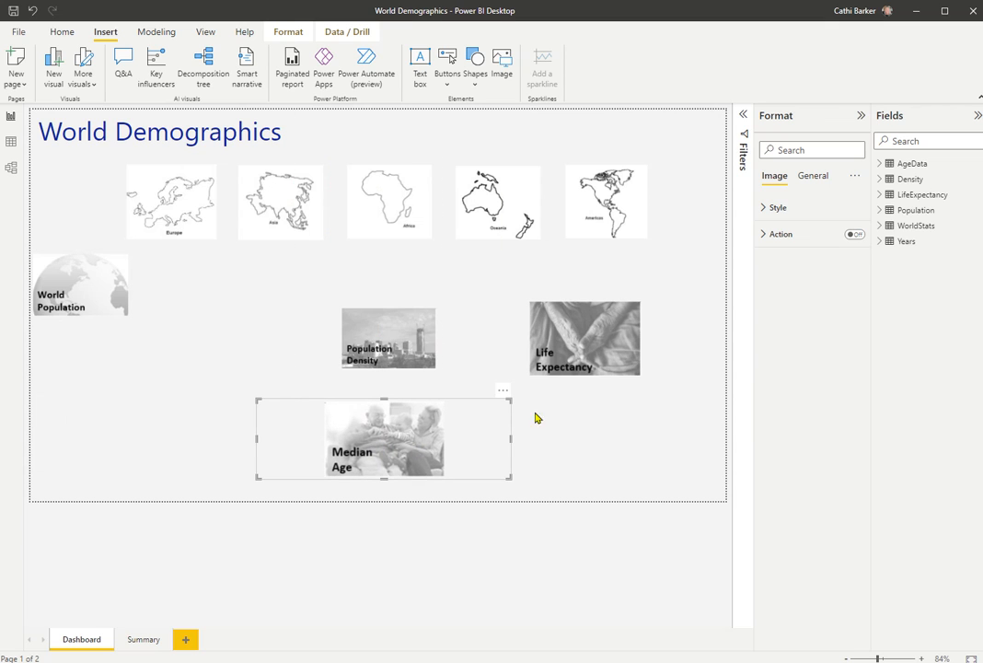
left_click_drag(375, 349, 75, 372)
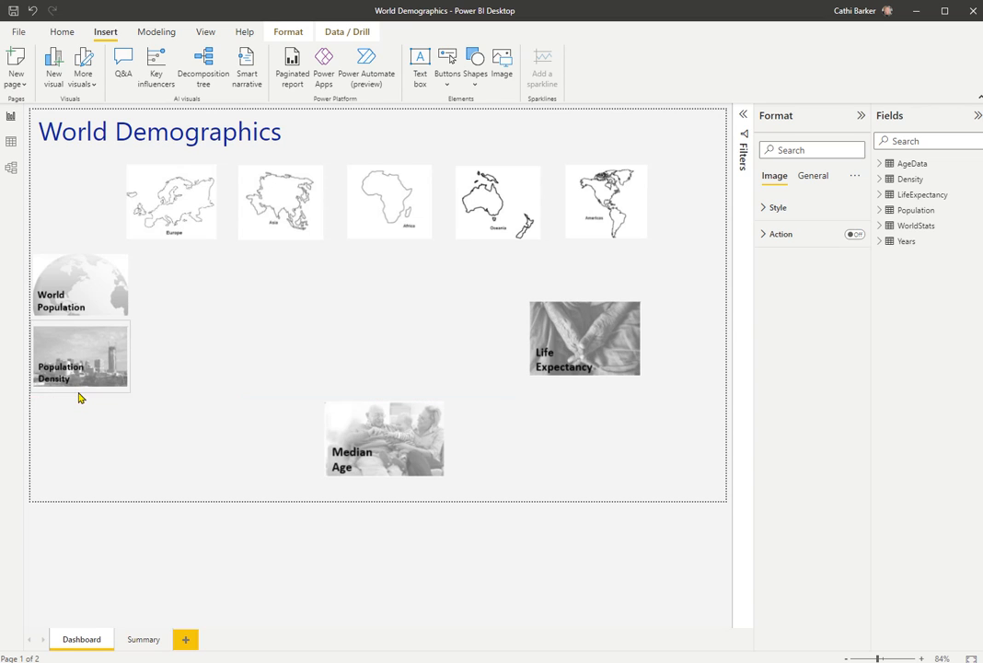
left_click_drag(80, 382, 83, 365)
left_click(338, 388)
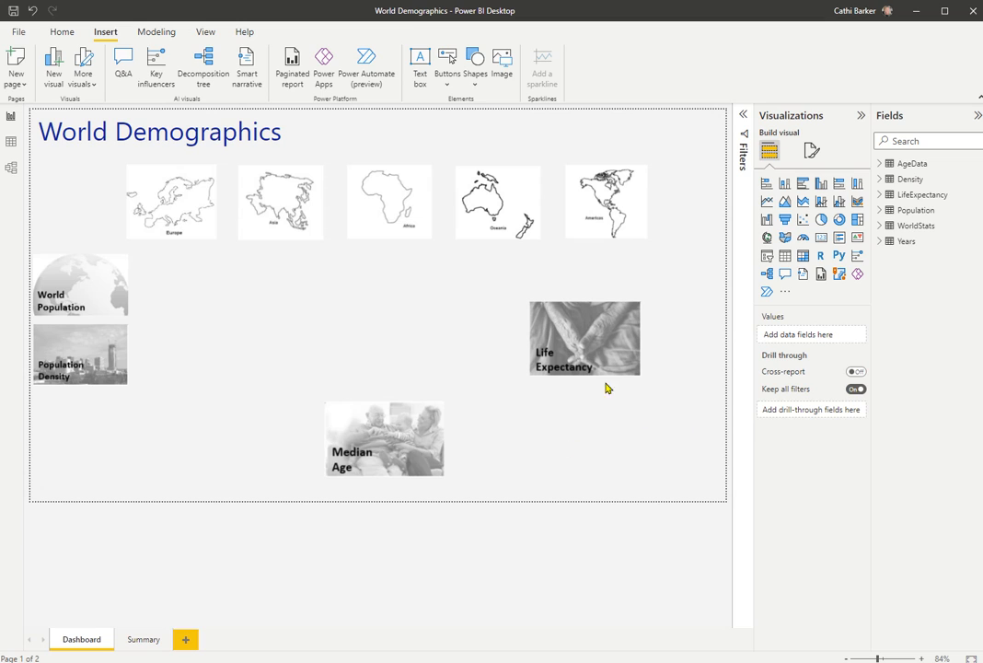
- Shrink the Median Age and Life Expectancy images and stack them beneath Population Density, with Life Expectancy at the page's lower edge
left_click(408, 464)
left_click_drag(510, 439, 129, 452)
left_click(612, 361)
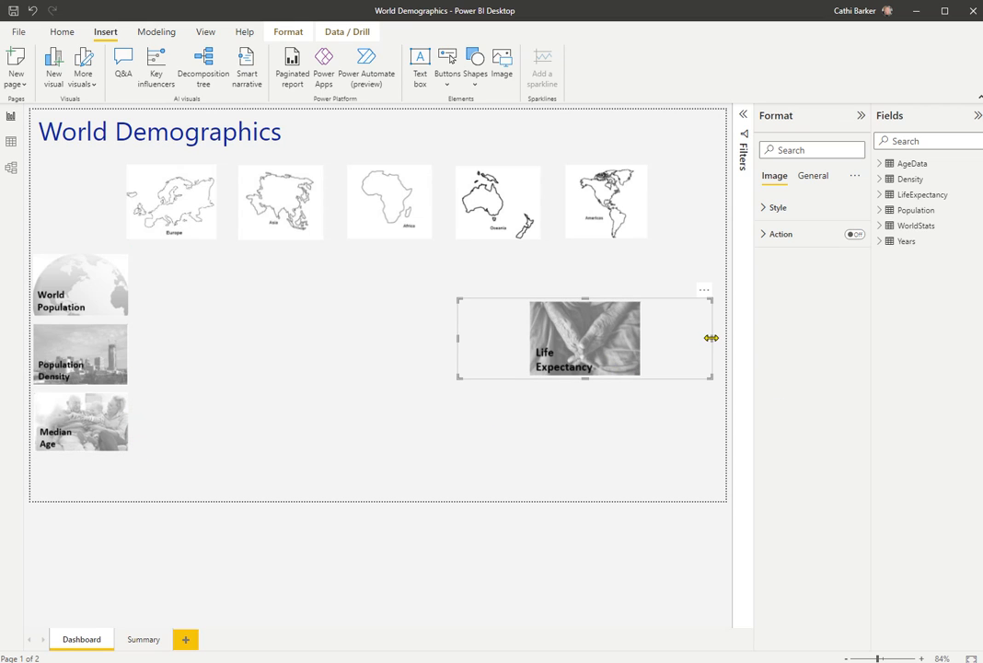
left_click_drag(710, 342, 560, 372)
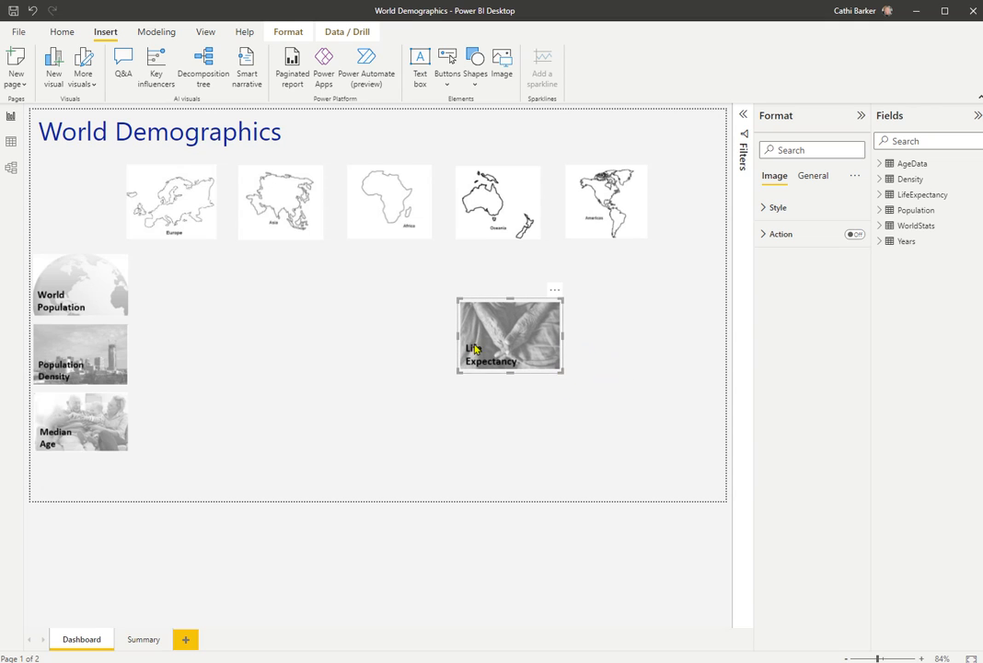
left_click_drag(474, 348, 28, 488)
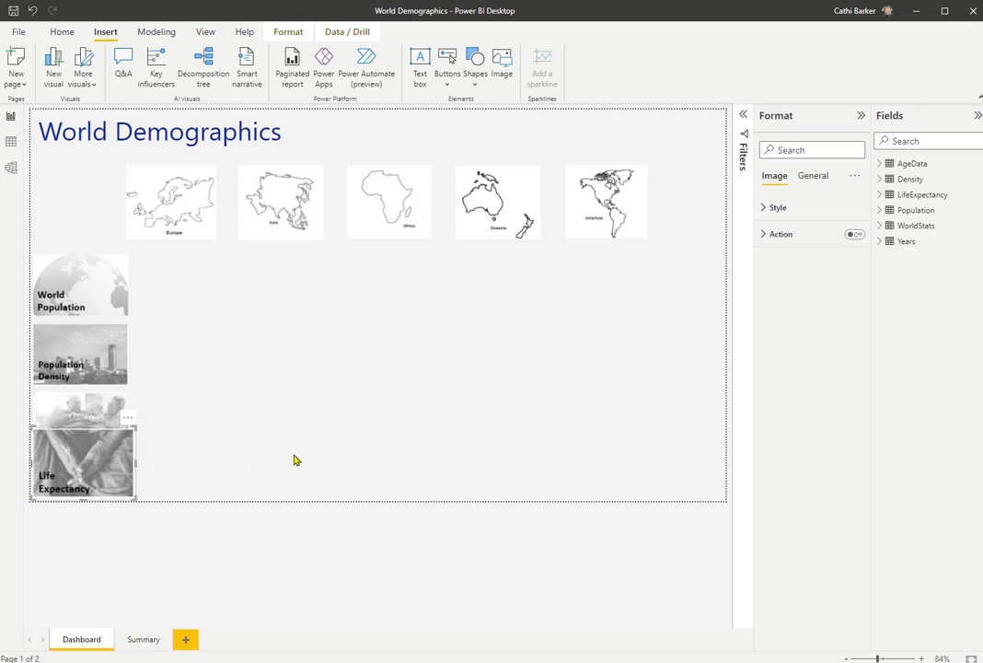
left_click(308, 421)
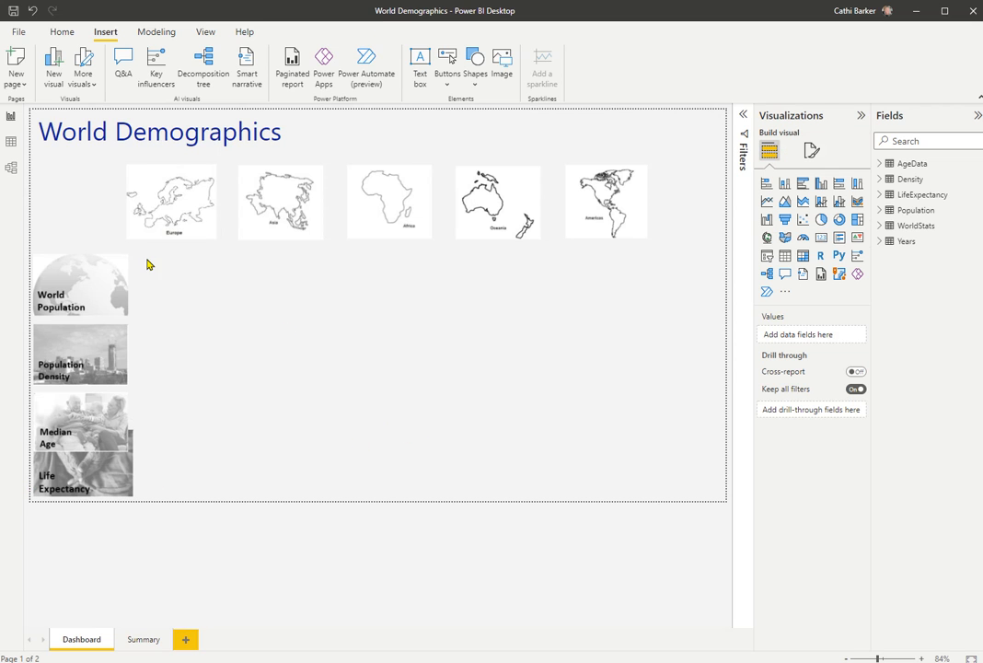
- Nudge the whole row of five map images up, closer to the World Demographics title
left_click_drag(147, 264, 669, 157)
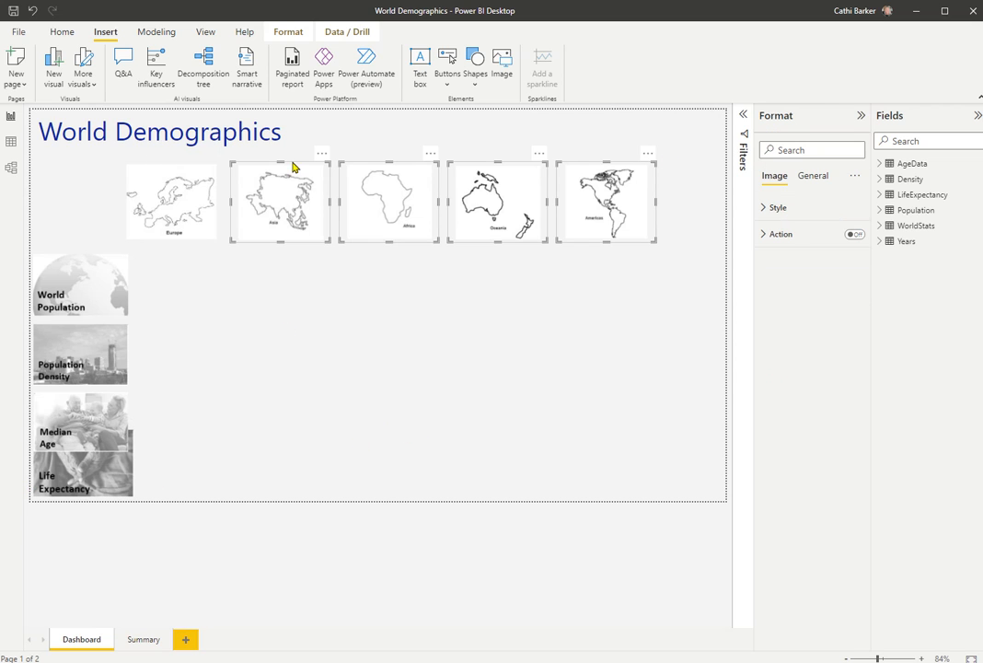
left_click_drag(105, 159, 657, 250)
key("Up")
key("Up")
key("Up")
key("Up")
key("Up")
key("Up")
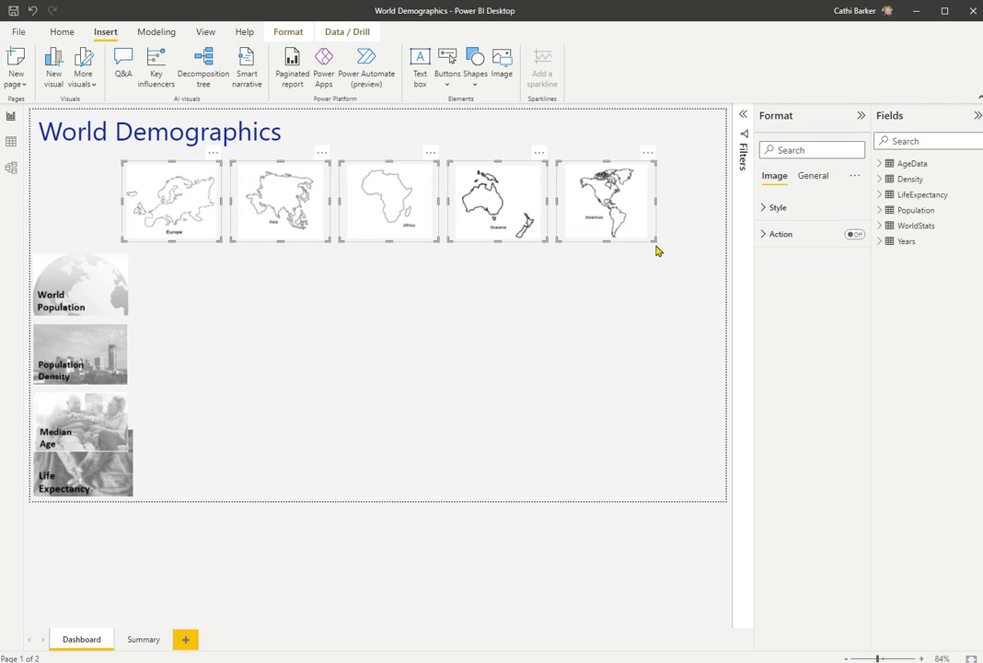
key("Up")
key("Up")
key("Up")
key("Up")
key("Up")
key("Up")
key("Up")
key("Up")
key("Up")
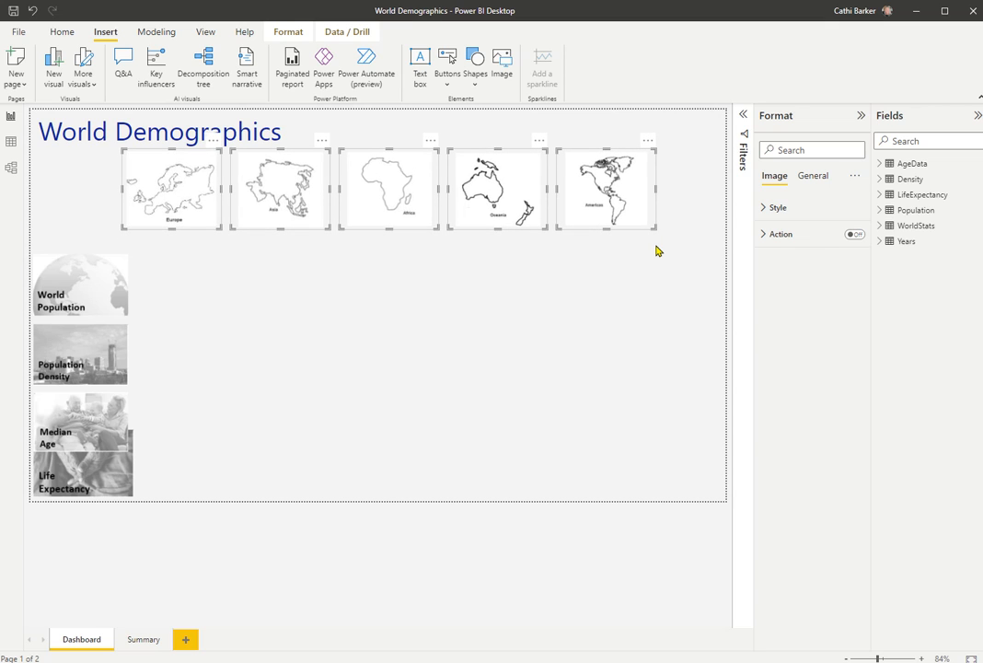
left_click(288, 340)
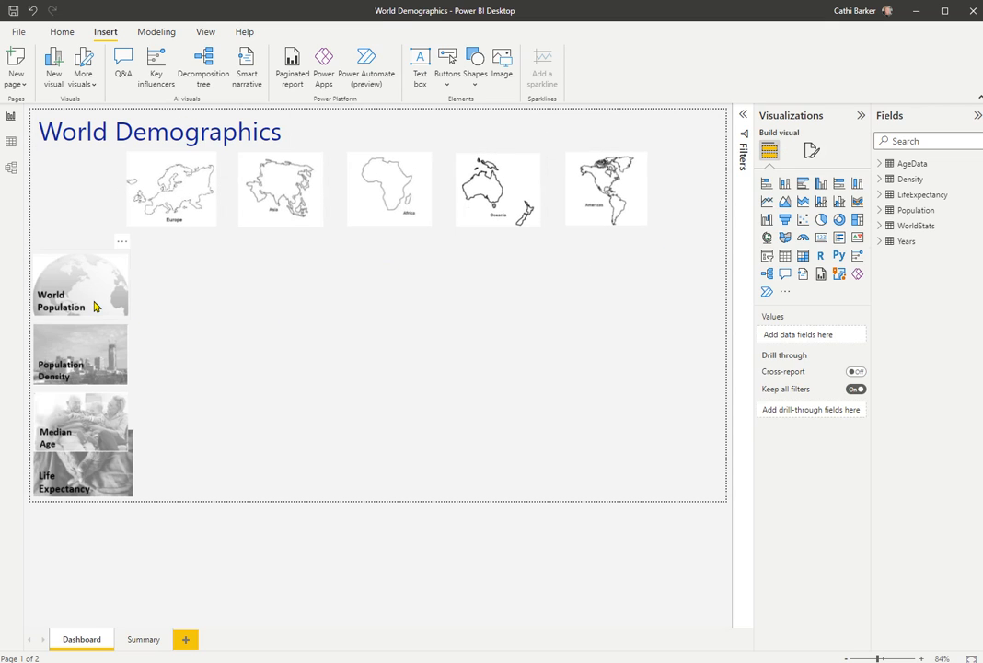
- Move World Population, Population Density and Median Age slightly up to make room above Life Expectancy
left_click_drag(94, 307, 85, 293)
left_click_drag(77, 359, 70, 342)
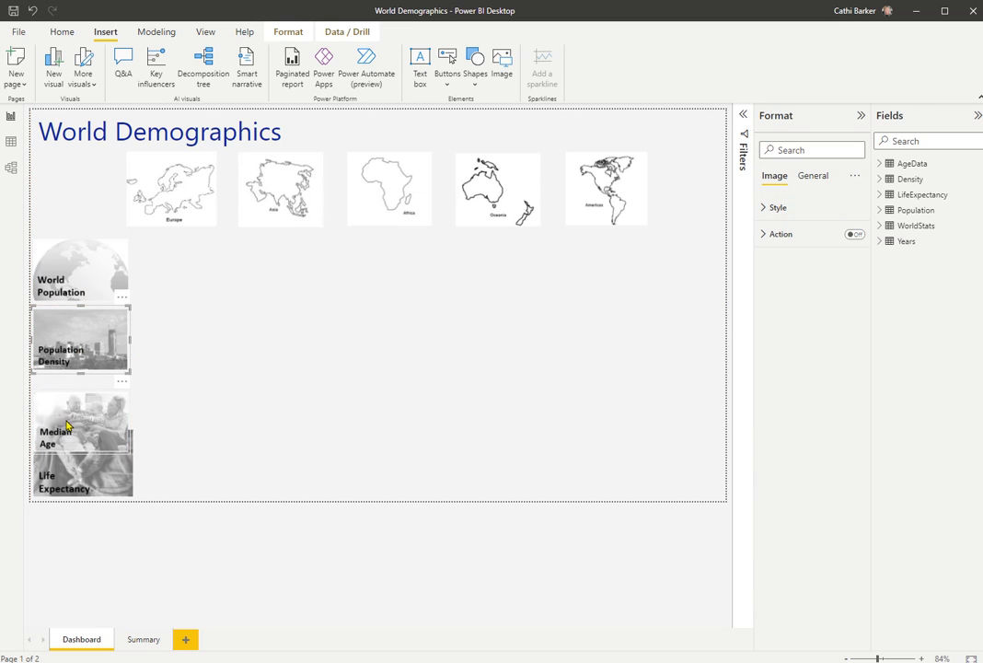
left_click_drag(66, 424, 62, 408)
- Shrink the Life Expectancy image from its lower corner until it is slightly narrower than the three images above it
left_click(97, 463)
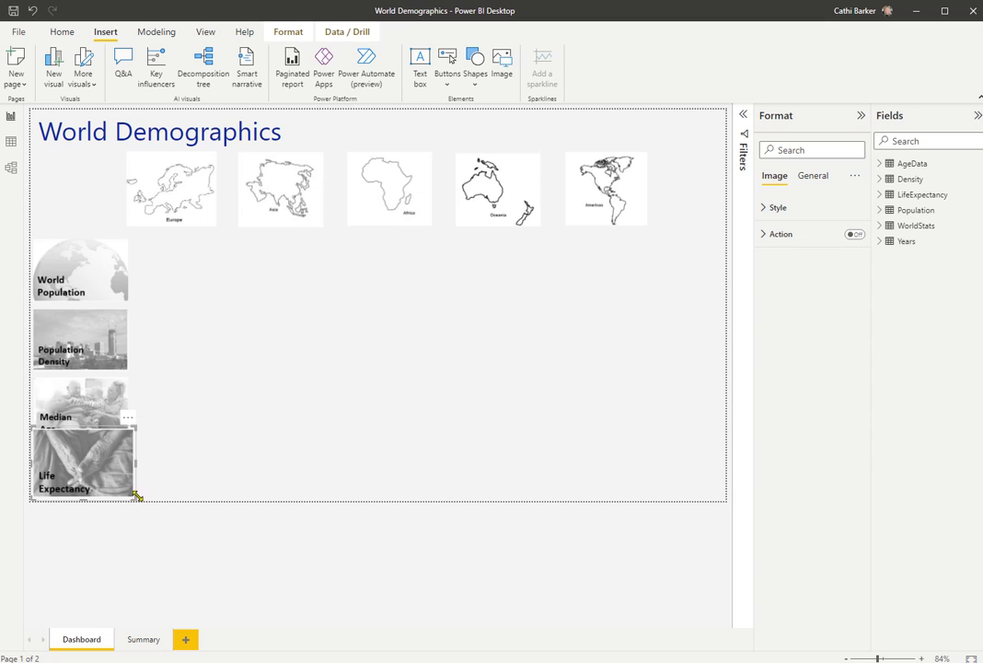
left_click_drag(134, 497, 93, 472)
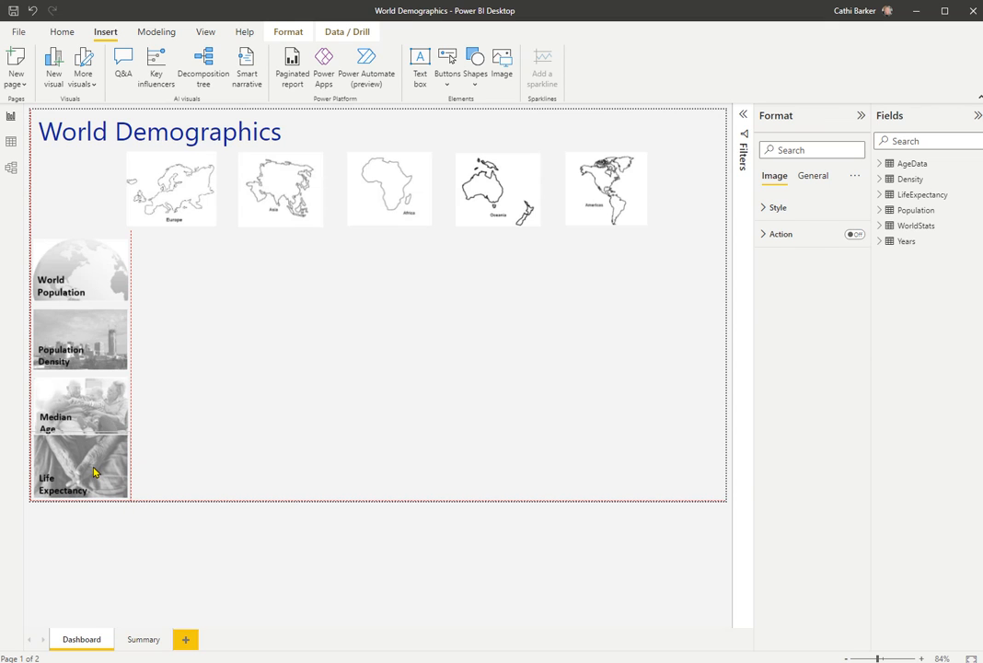
left_click(195, 389)
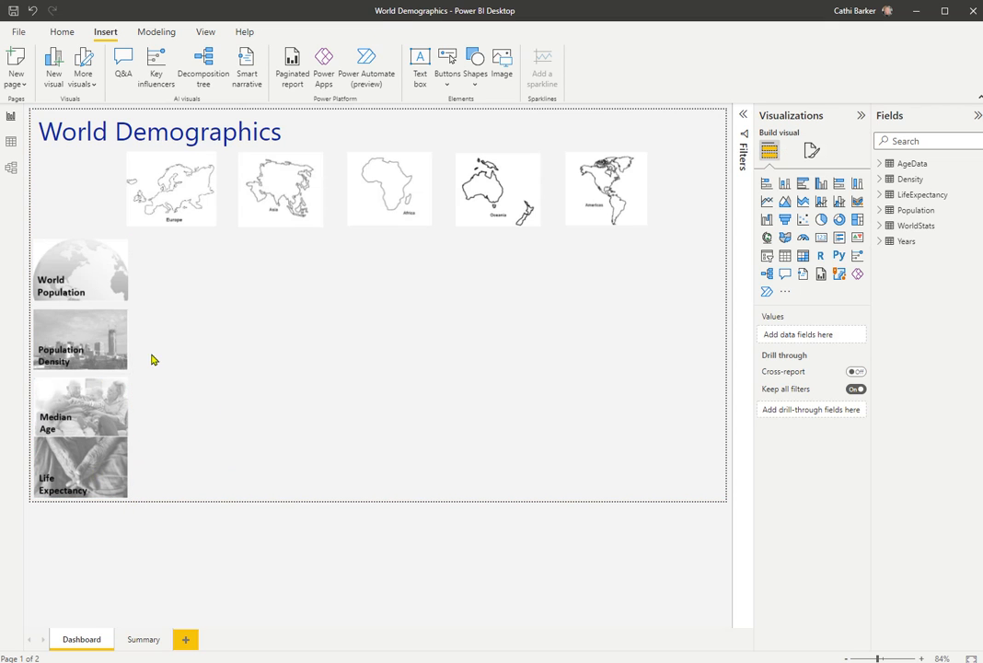
left_click(101, 483)
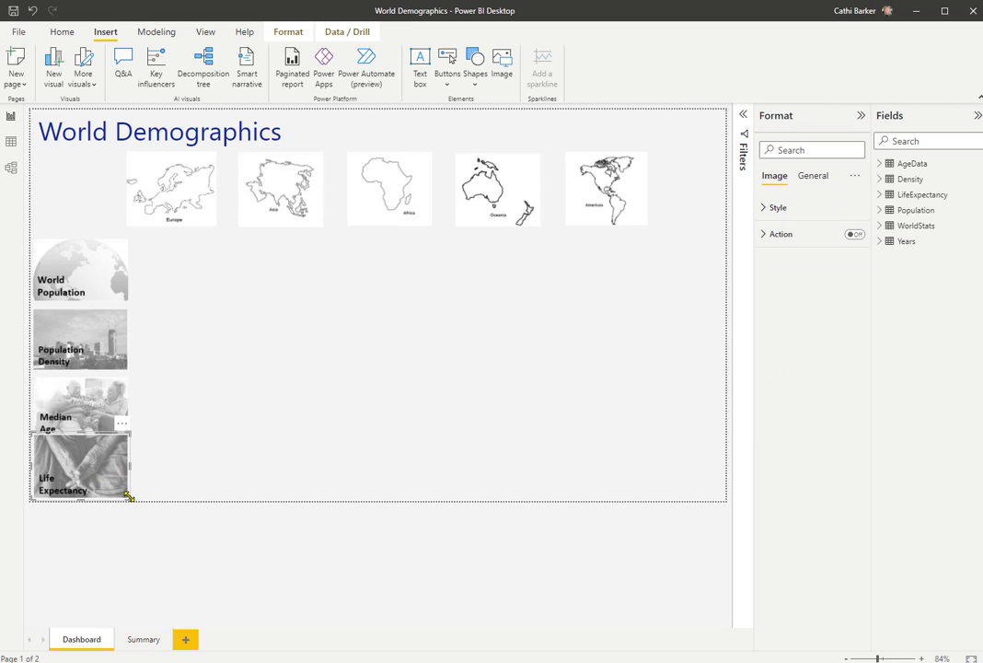
left_click_drag(129, 497, 119, 496)
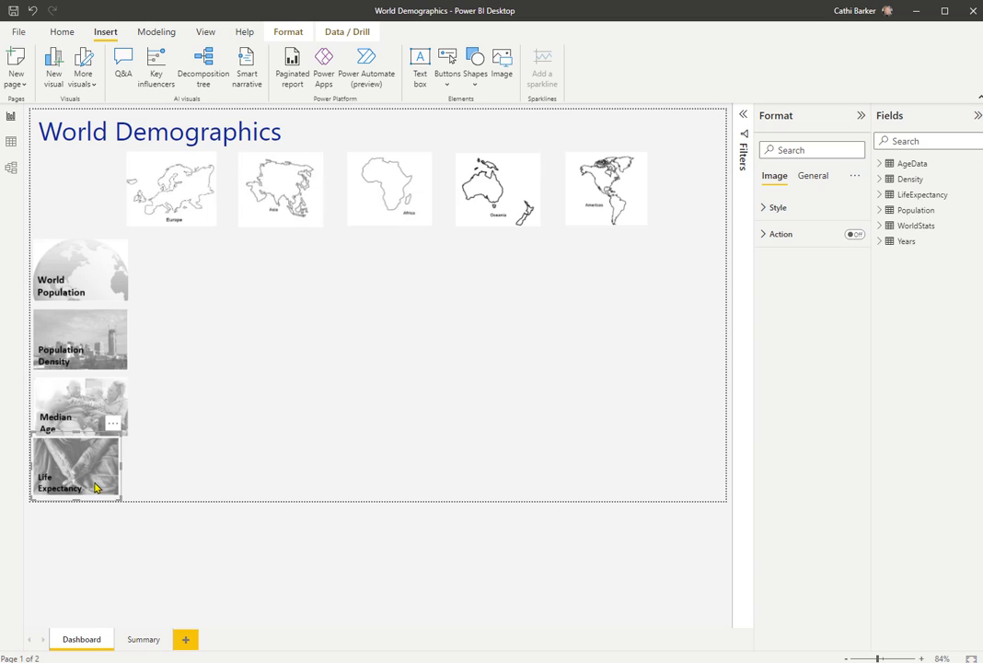
- Find the height property of the Life Expectancy image and set it to 128
left_click(810, 150)
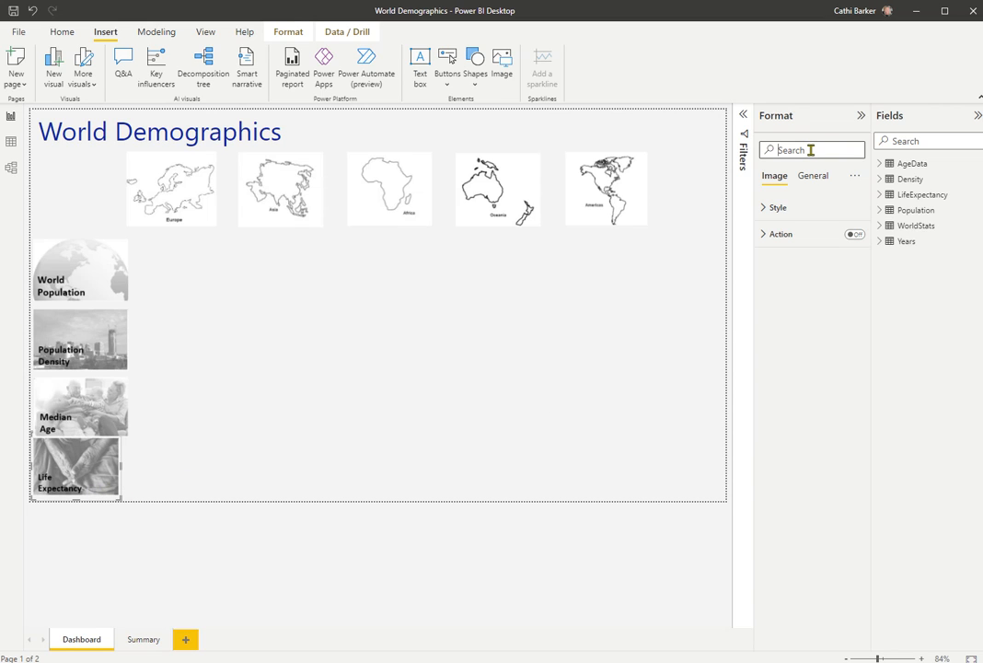
type("height")
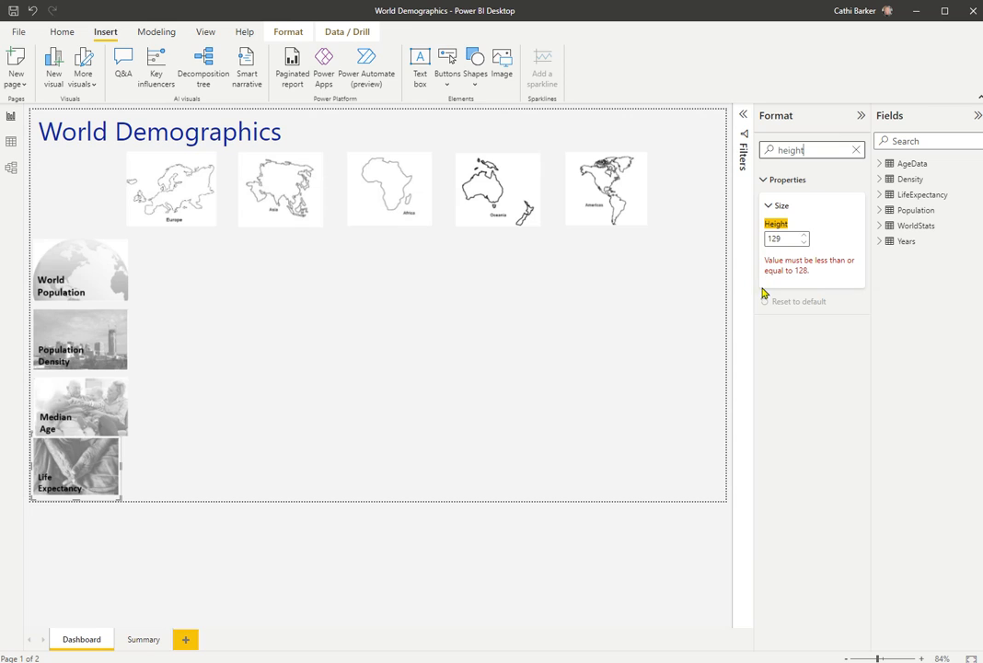
left_click(793, 238)
key("BackSpace")
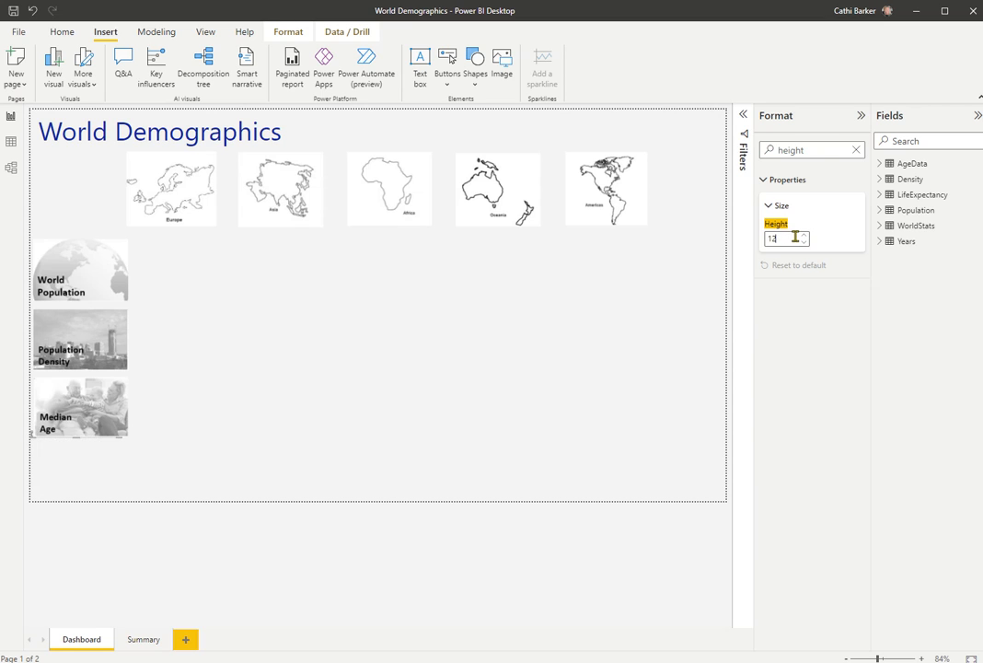
type("8")
left_click(325, 428)
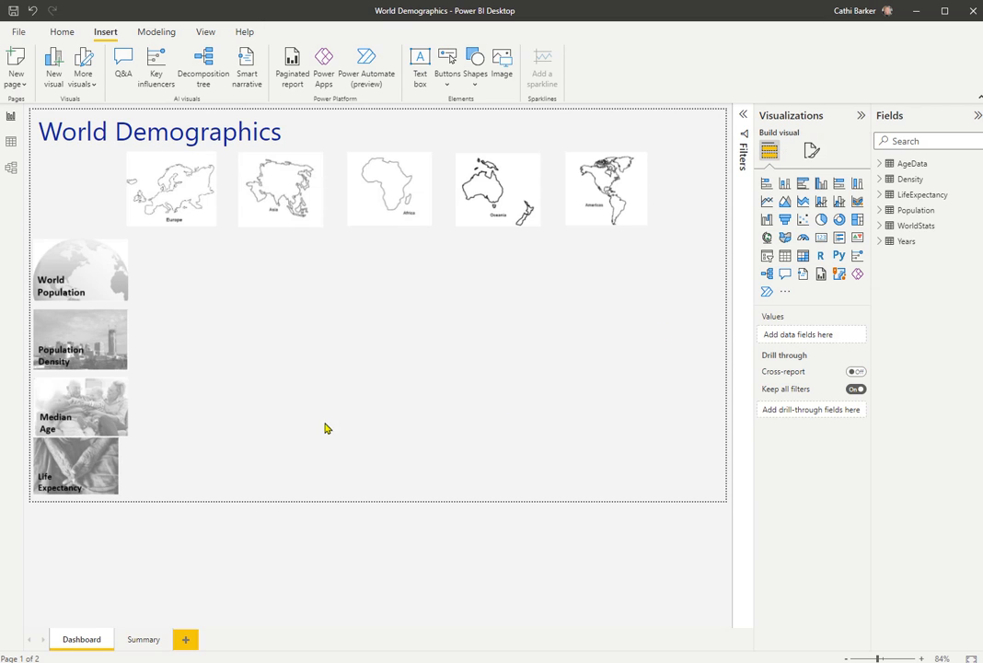
- Select World Population, Population Density and Median Age together and set their height to 128, matching Life Expectancy
left_click_drag(154, 426, 84, 280)
left_click(68, 267)
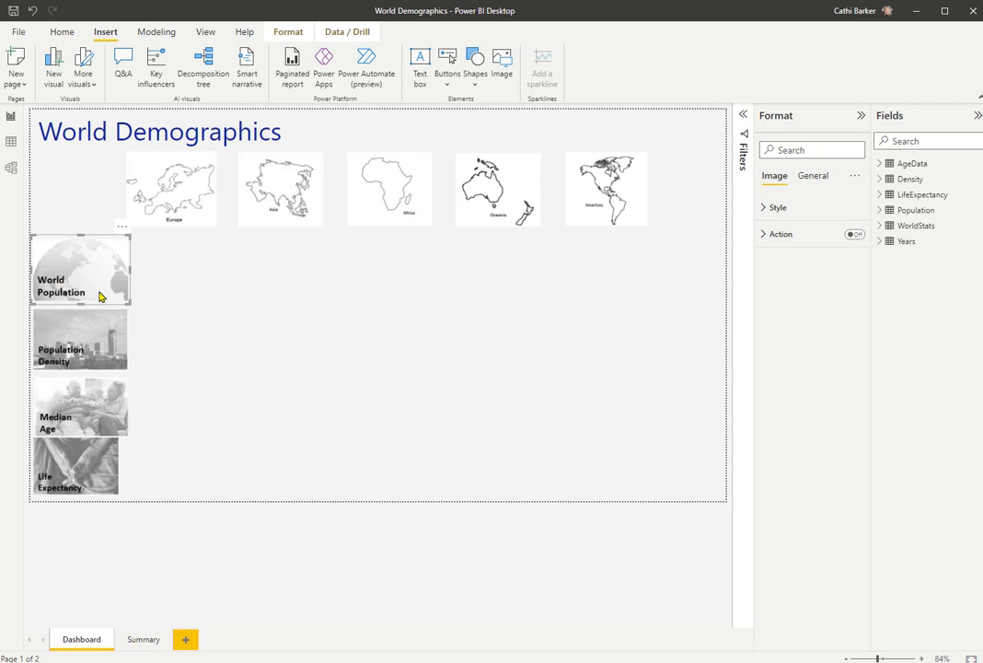
left_click(108, 346, "ctrl")
left_click(84, 417, "ctrl")
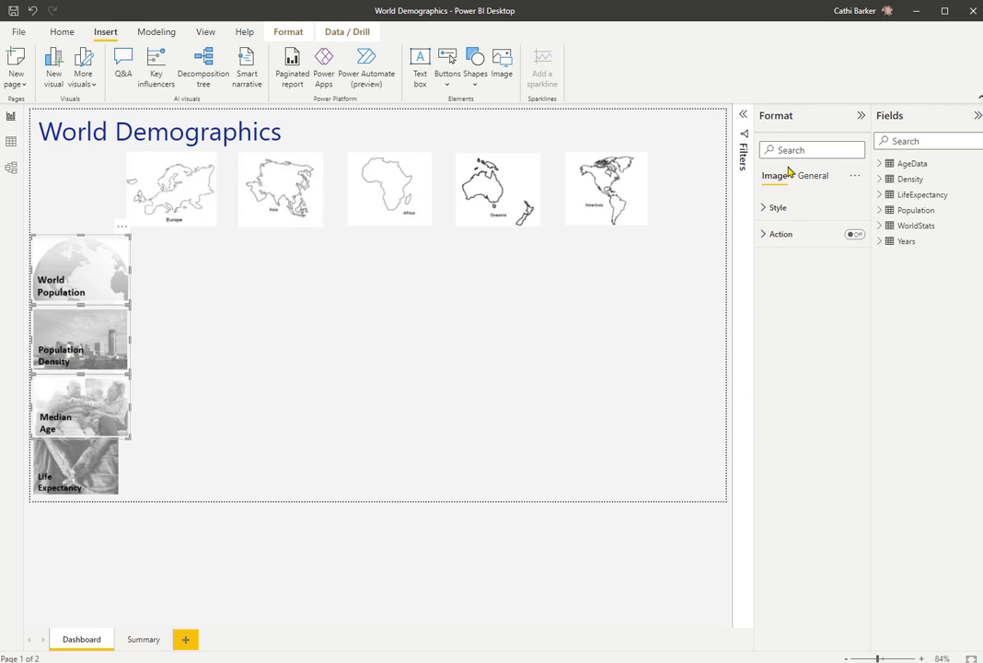
left_click(765, 151)
type("height")
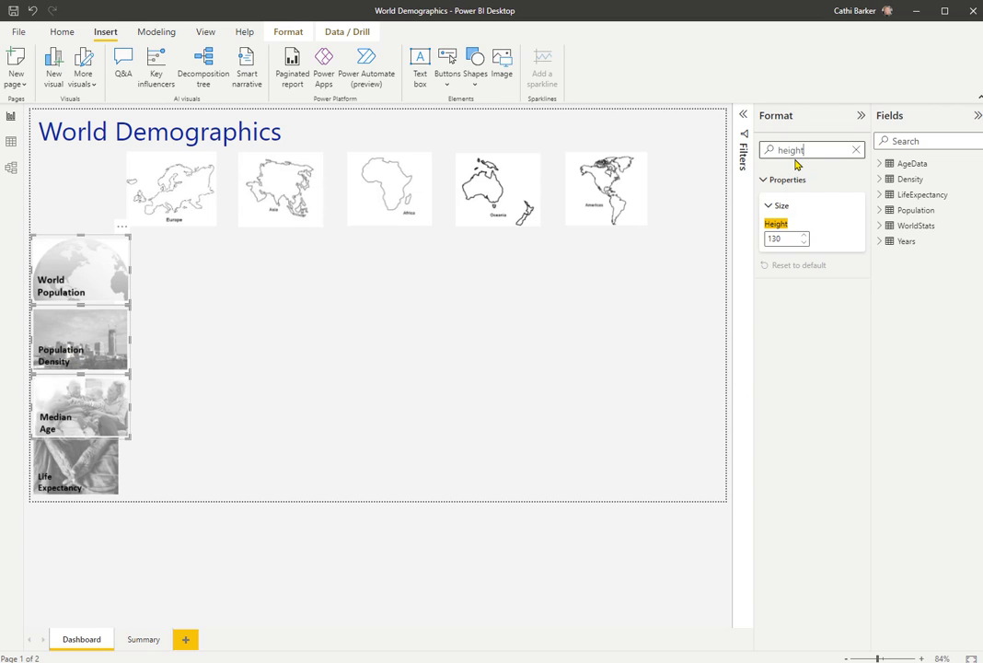
left_click(789, 239)
key("BackSpace")
key("BackSpace")
key("BackSpace")
type("1")
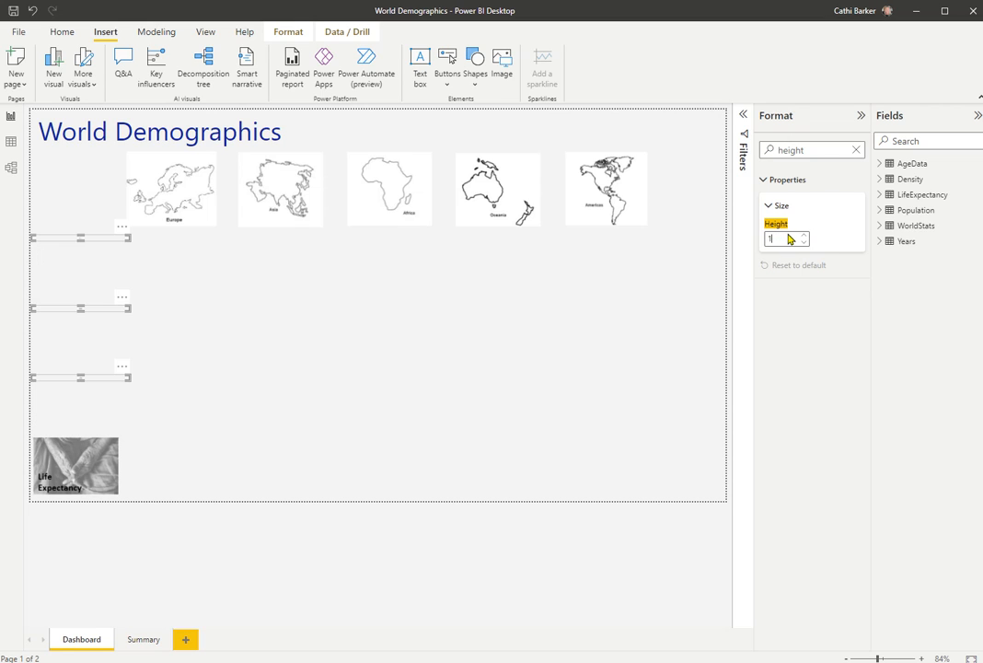
type("28")
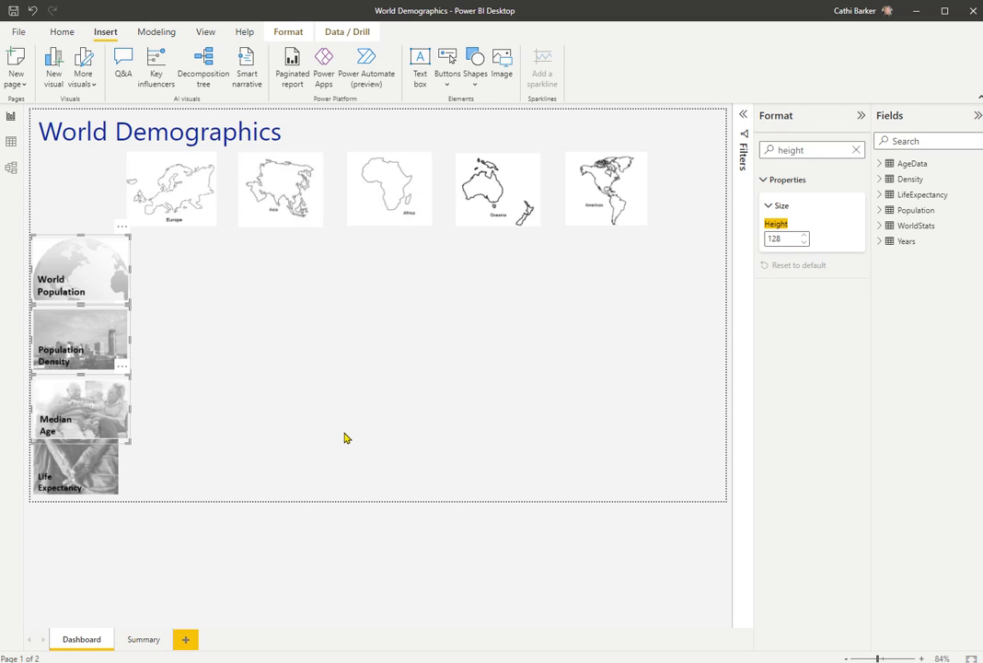
left_click(62, 481)
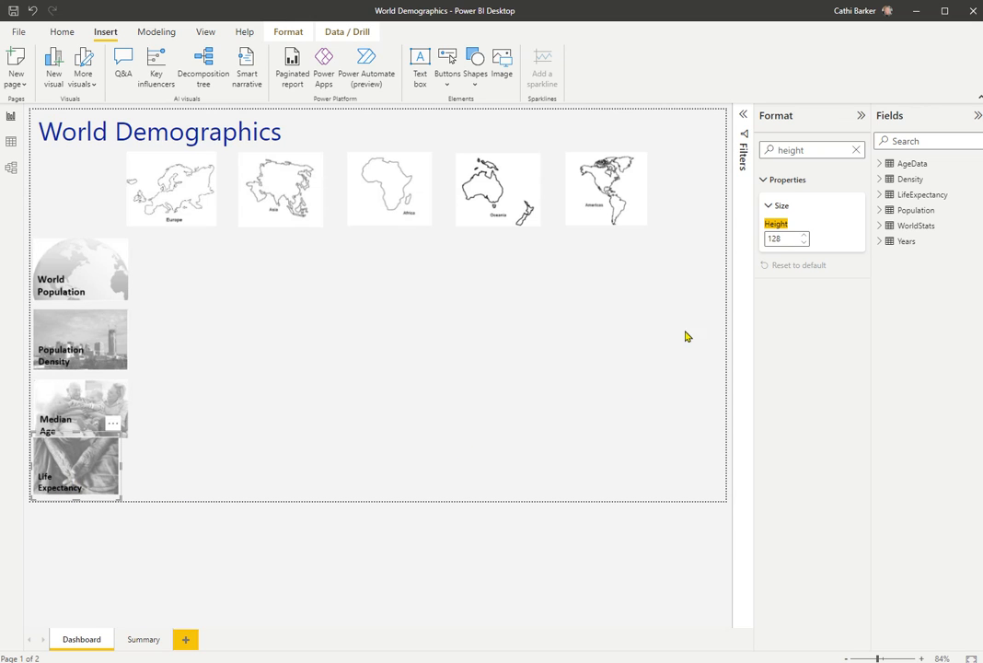
left_click(311, 414)
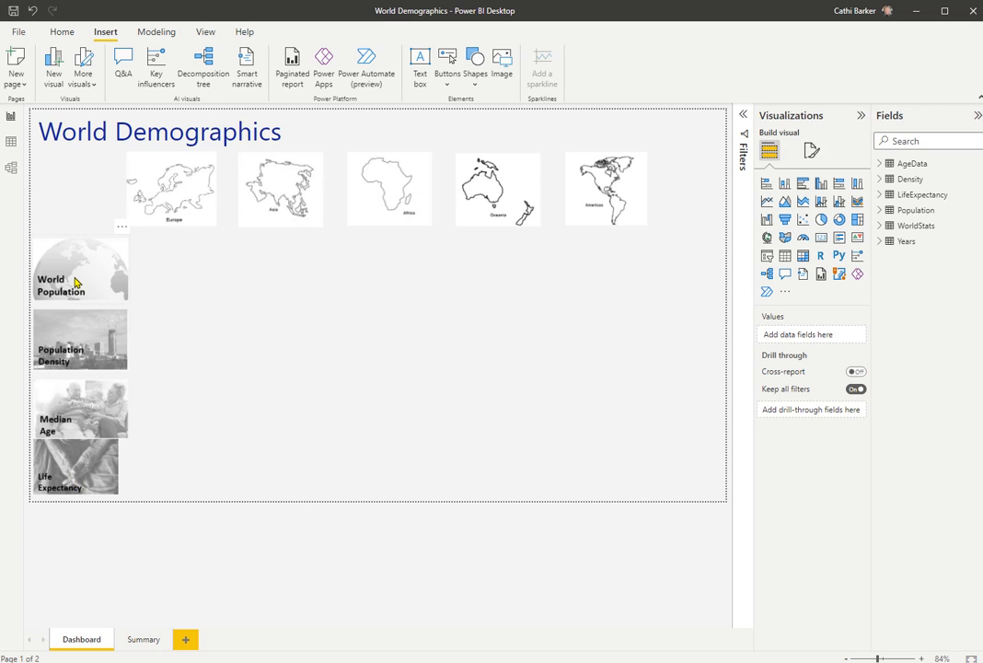
- Select the three upper topic images again and re-enter 128 as their common height
left_click(76, 281)
left_click_drag(150, 412, 19, 183)
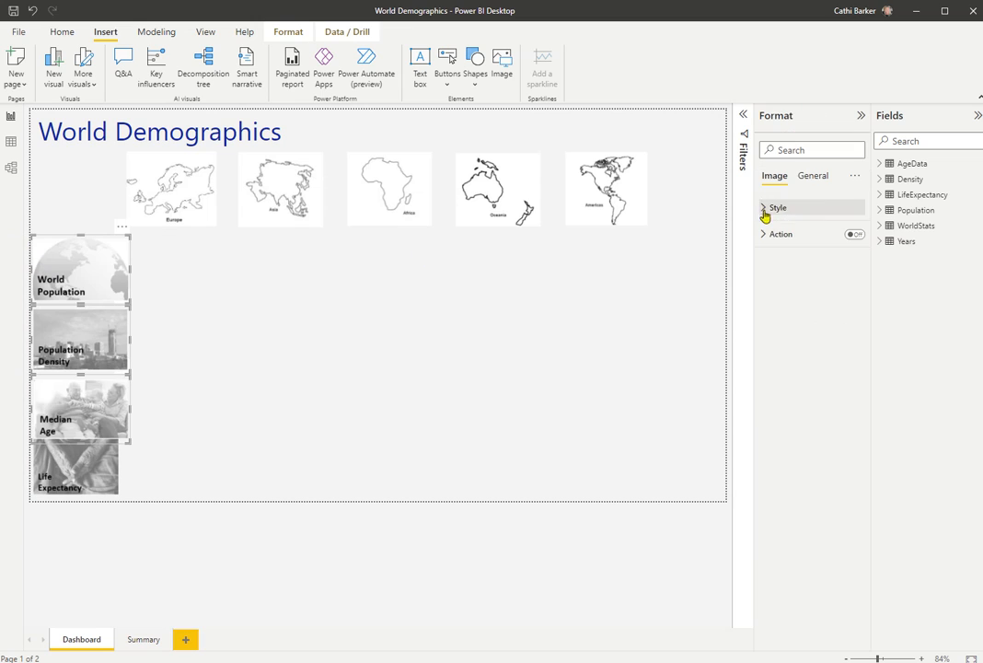
left_click(797, 150)
type("height")
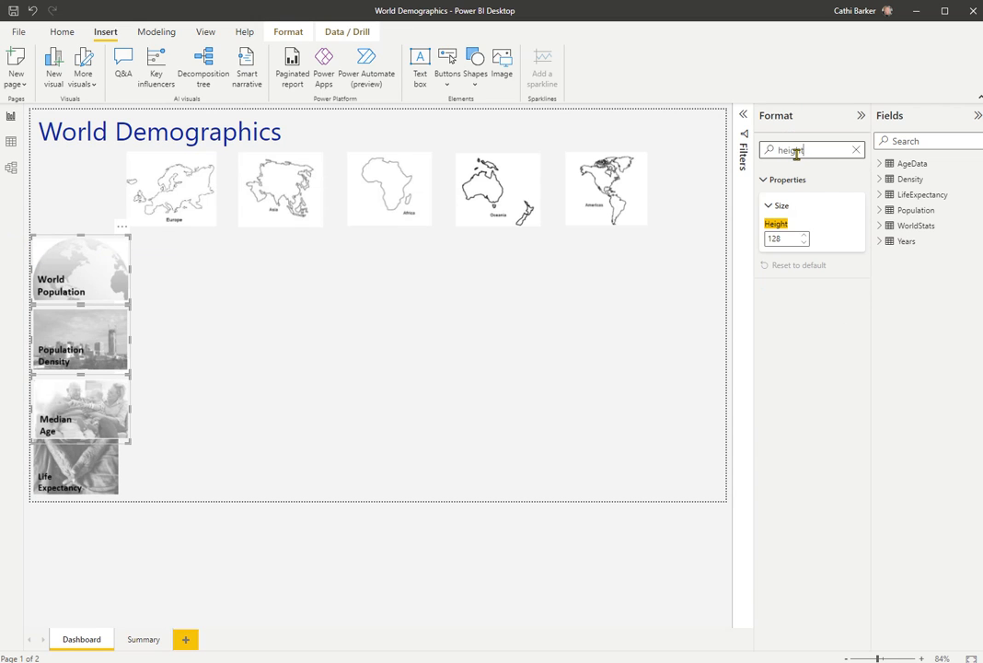
double_click(783, 238)
type("128")
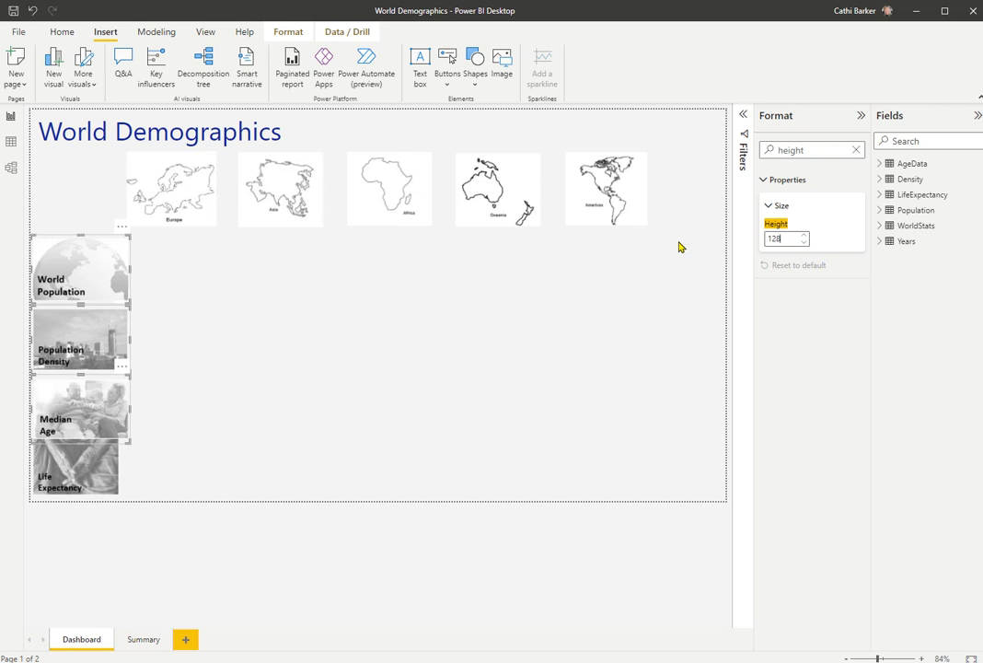
- Look up the width property for the three selected topic images and set it to 150
left_click(808, 151)
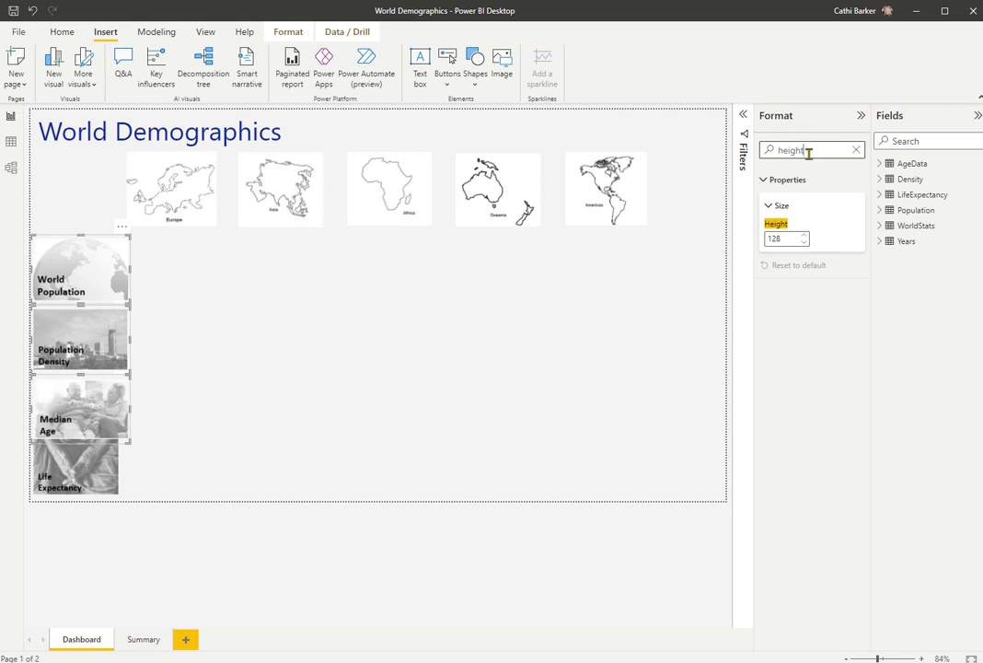
key("BackSpace")
key("BackSpace")
key("BackSpace")
key("BackSpace")
type("w")
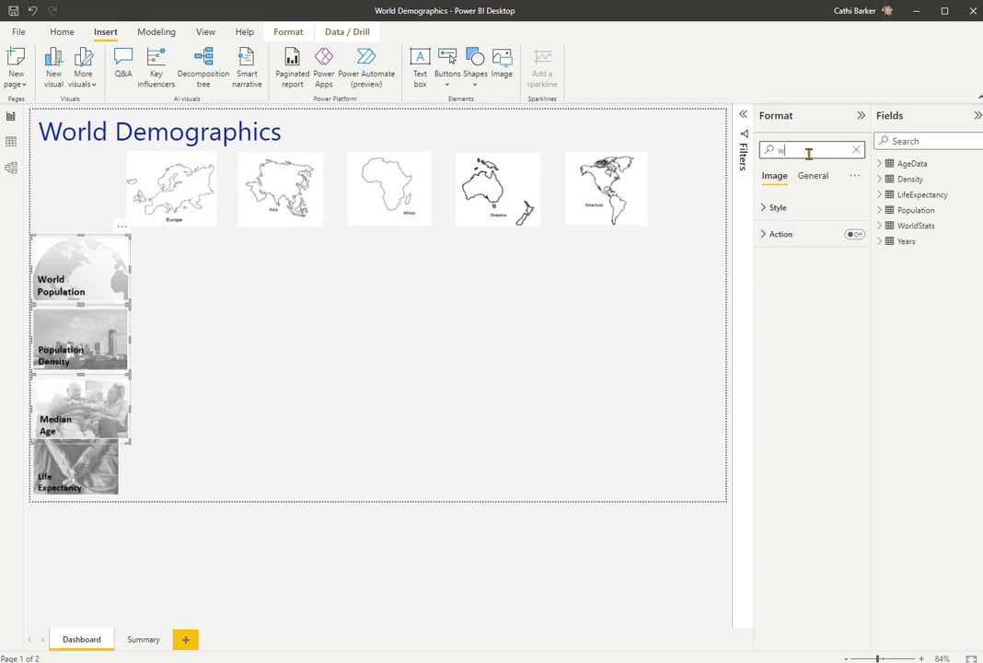
type("idth")
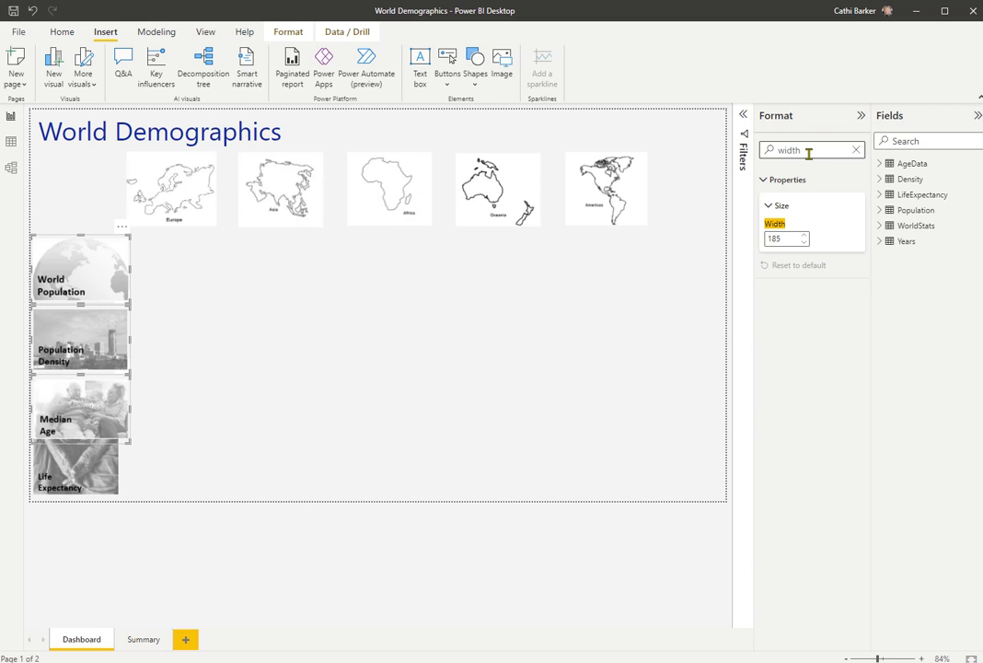
double_click(787, 239)
type("1")
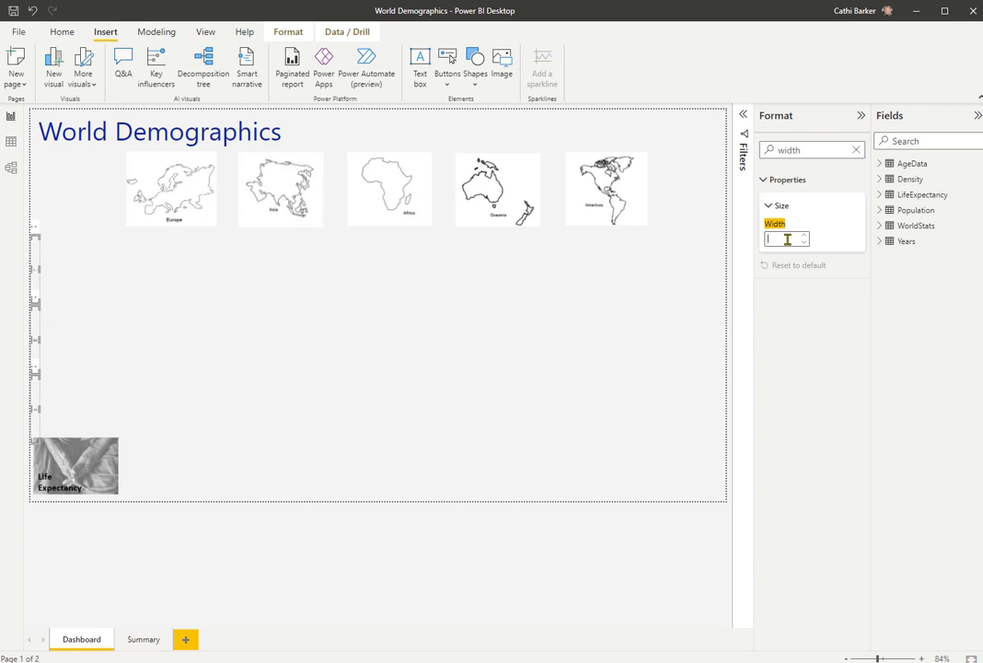
type("50")
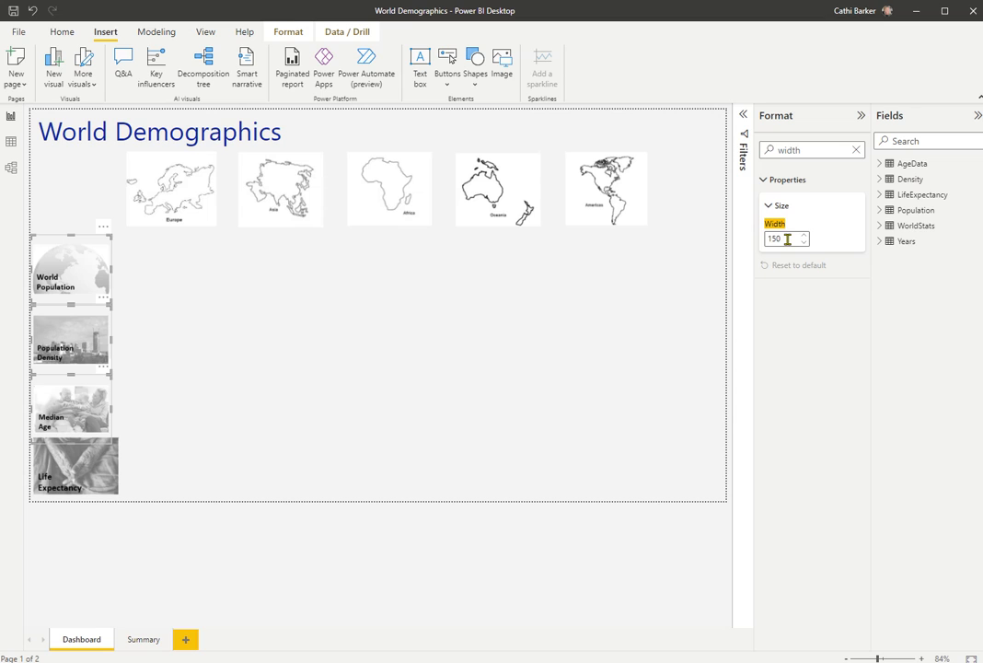
left_click(208, 421)
- Set the width of the Life Expectancy image to 150 as well
left_click(87, 468)
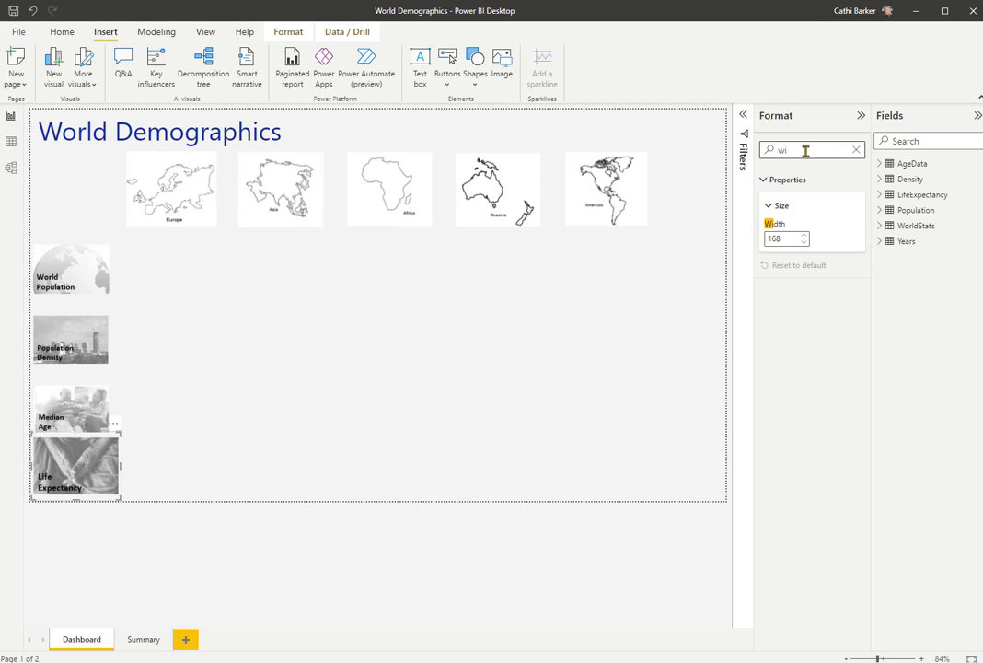
left_click(781, 239)
type("150")
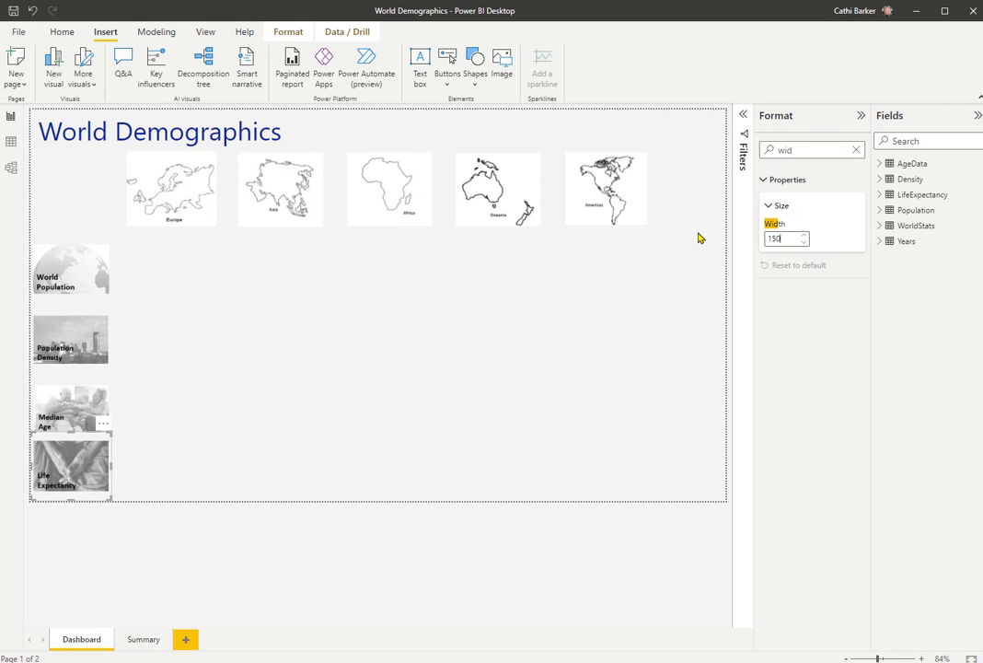
left_click(215, 344)
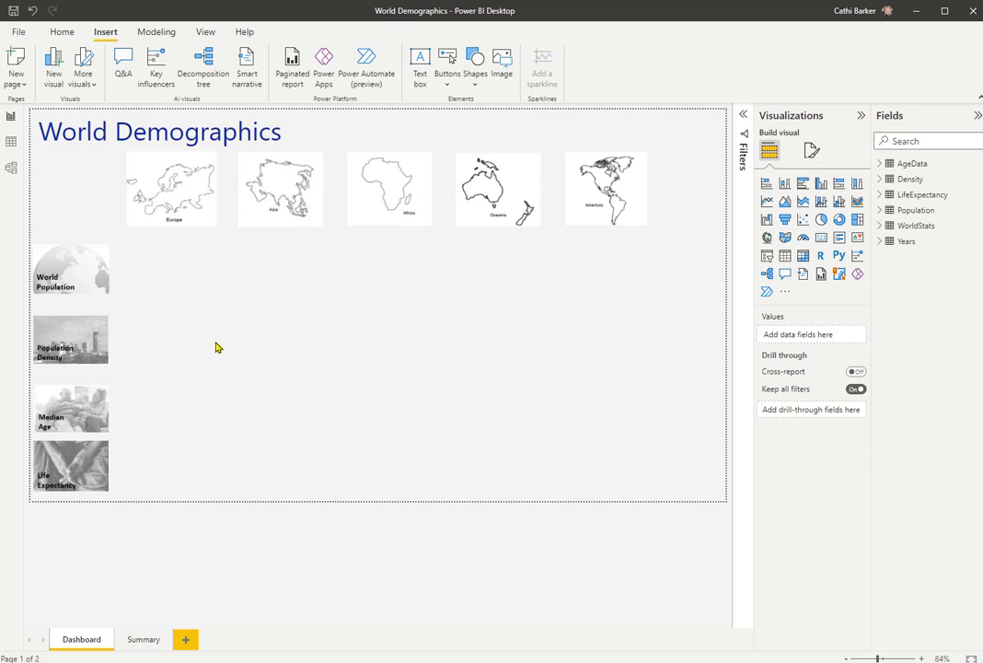
- Nudge World Population, Population Density and Median Age up a little so the stack clears Life Expectancy
left_click(99, 270)
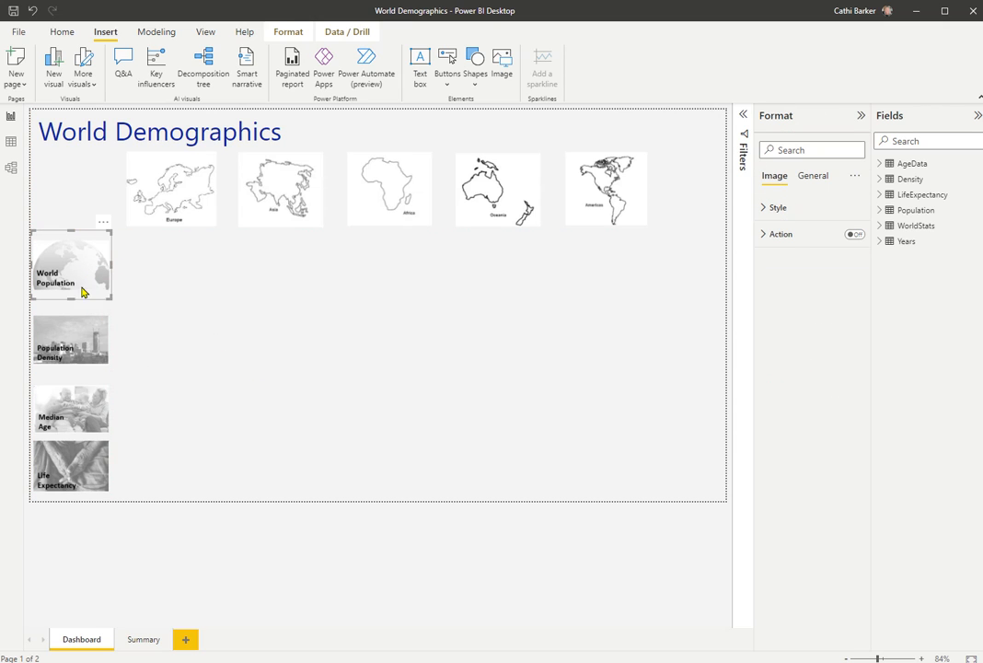
left_click_drag(73, 335, 73, 330)
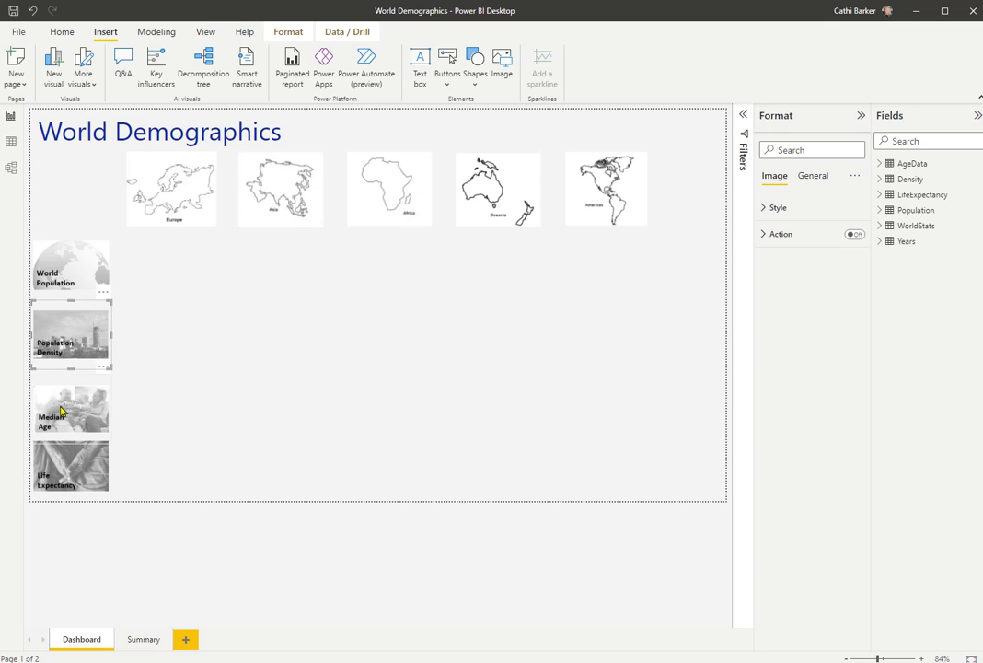
left_click_drag(58, 411, 57, 404)
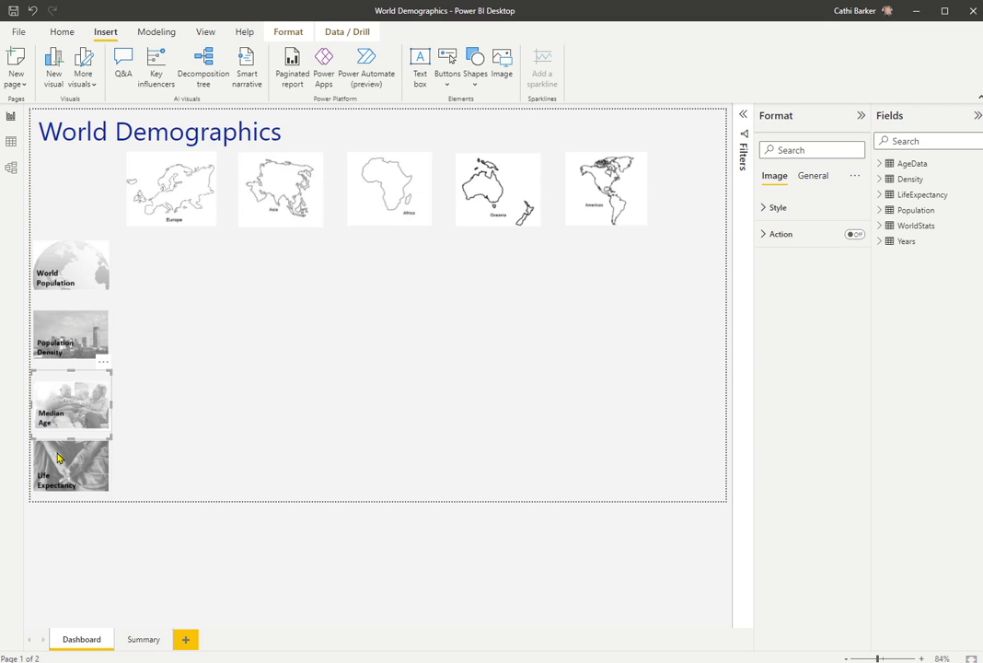
- Select World Population, Population Density and Median Age together and distribute them vertically
left_click(136, 492)
left_click_drag(136, 499, 25, 231)
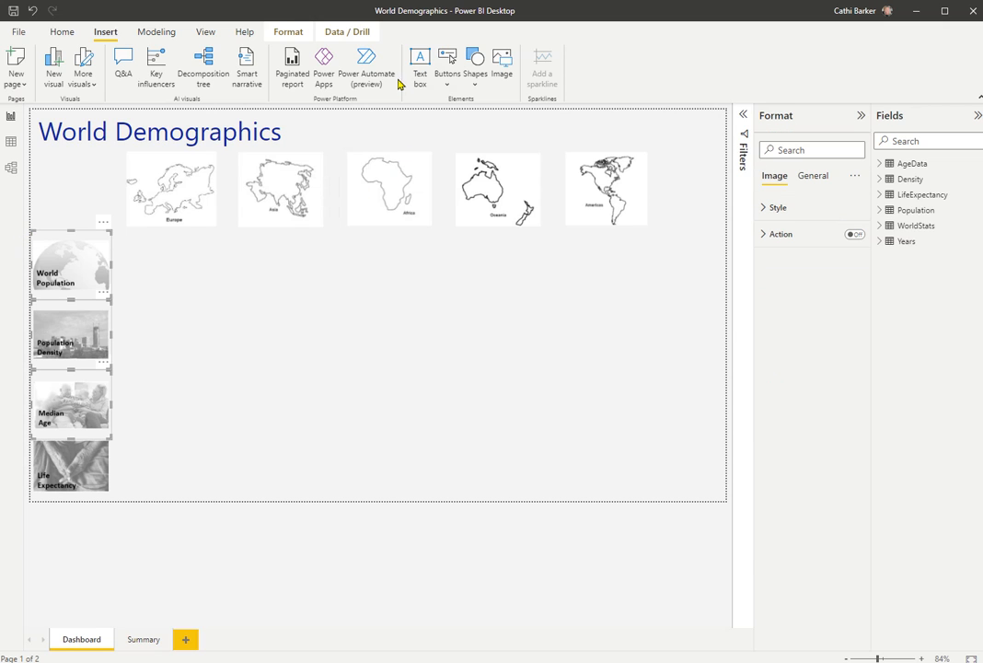
left_click(287, 32)
left_click(277, 78)
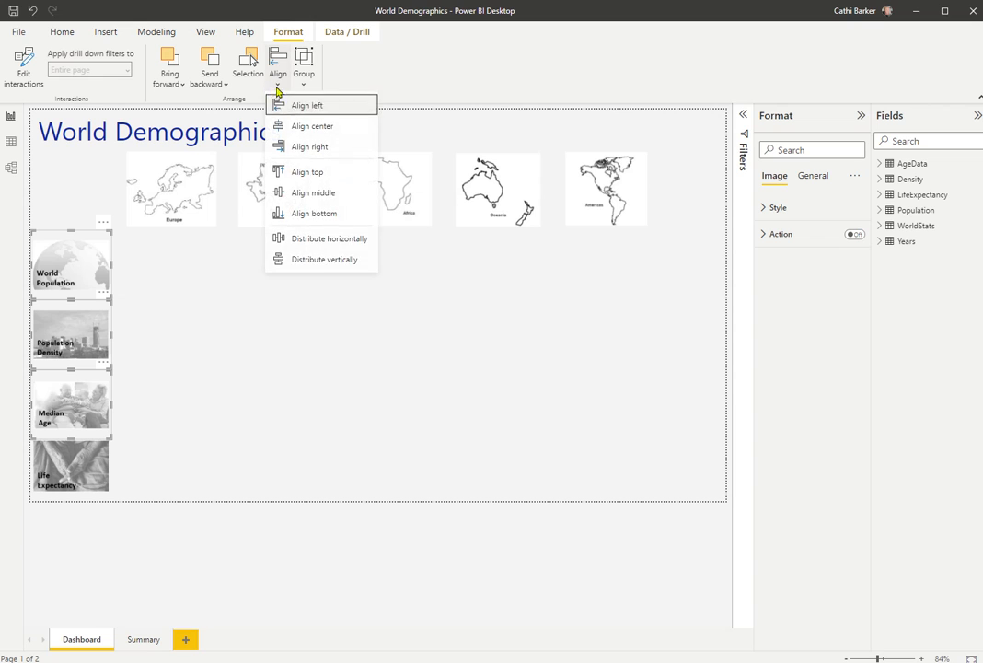
left_click(320, 266)
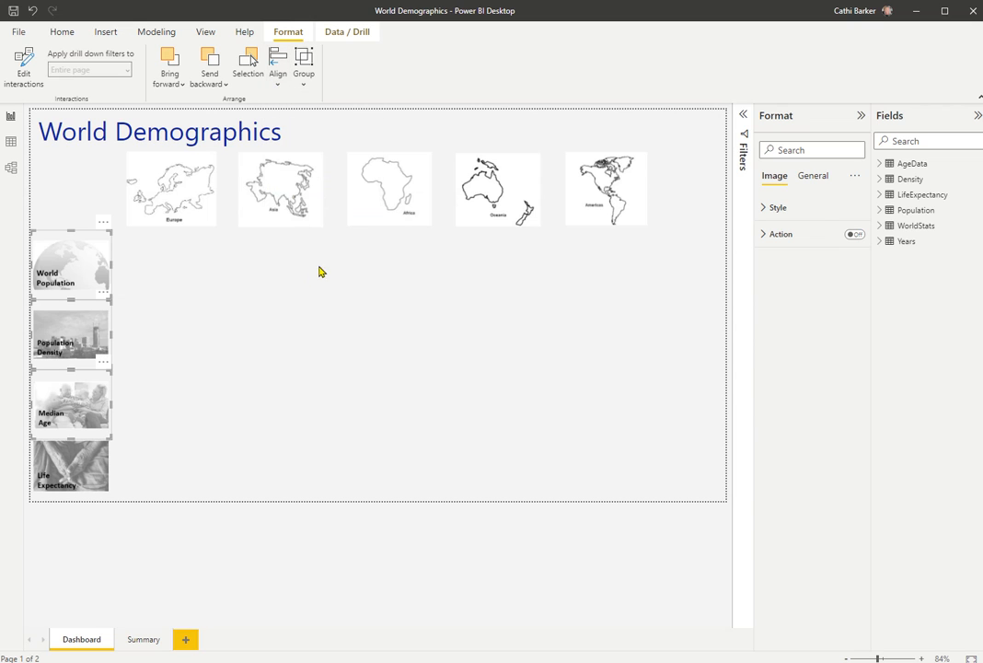
left_click(205, 367)
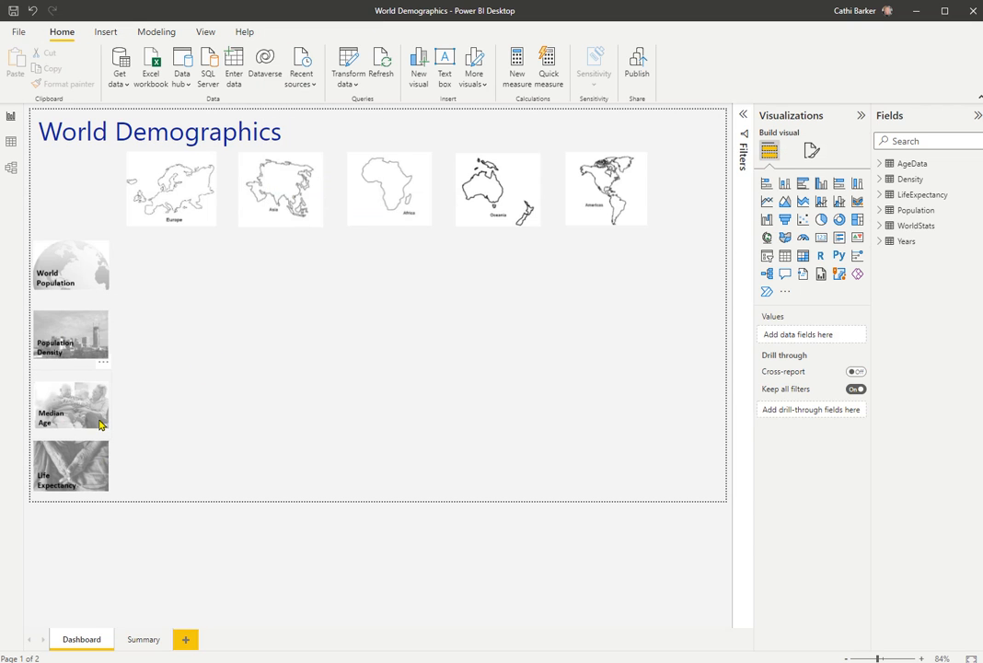
- Shorten the frames of the Median Age, Population Density and World Population images to trim the empty space around the pictures
left_click(87, 413)
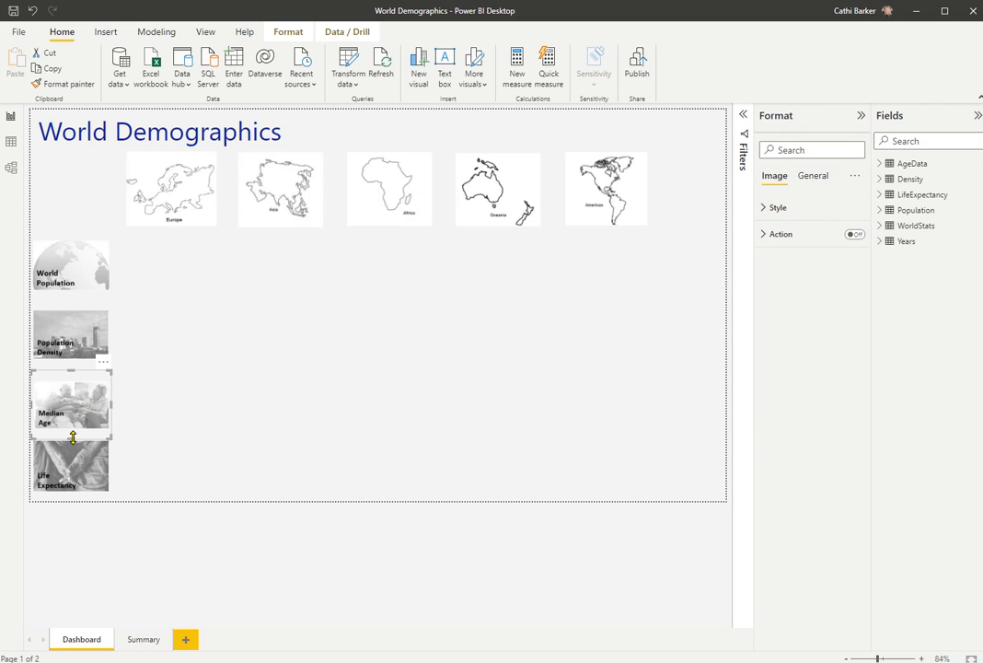
left_click_drag(70, 436, 71, 438)
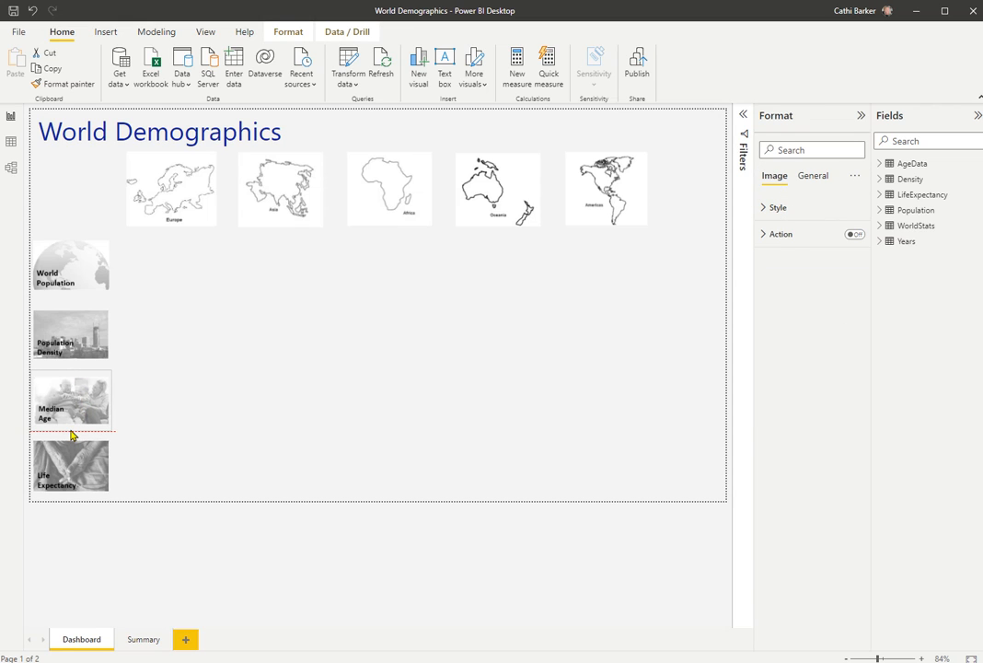
left_click(75, 306)
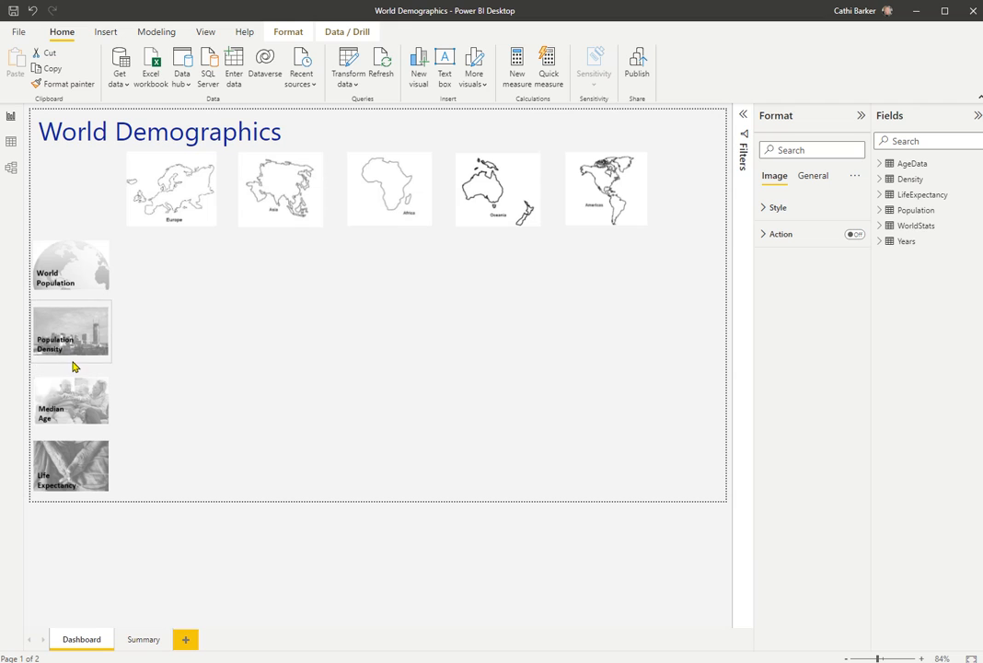
left_click(76, 241)
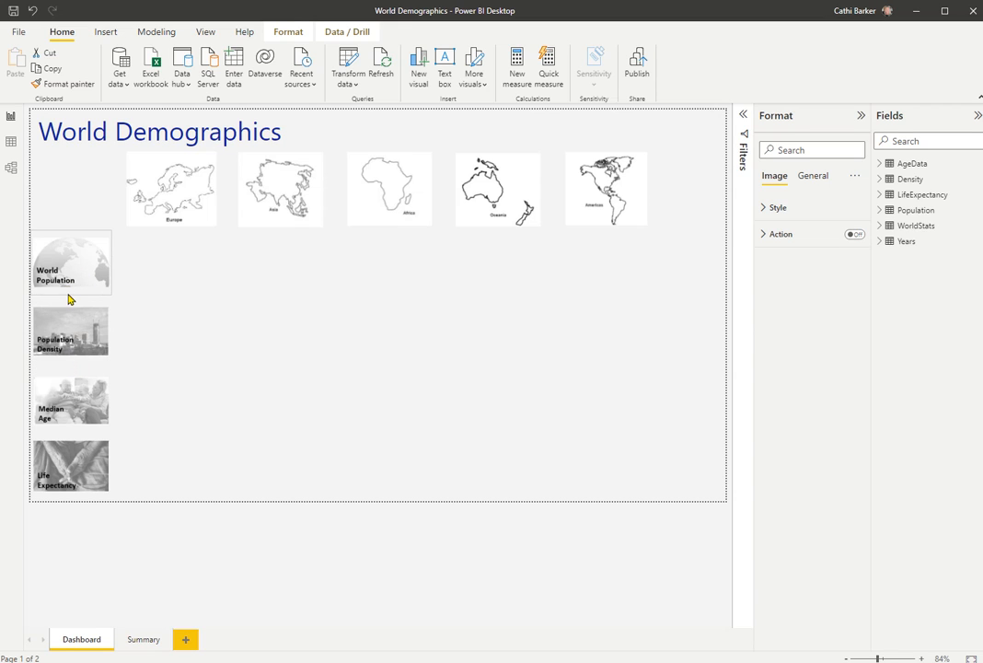
left_click_drag(68, 293, 69, 283)
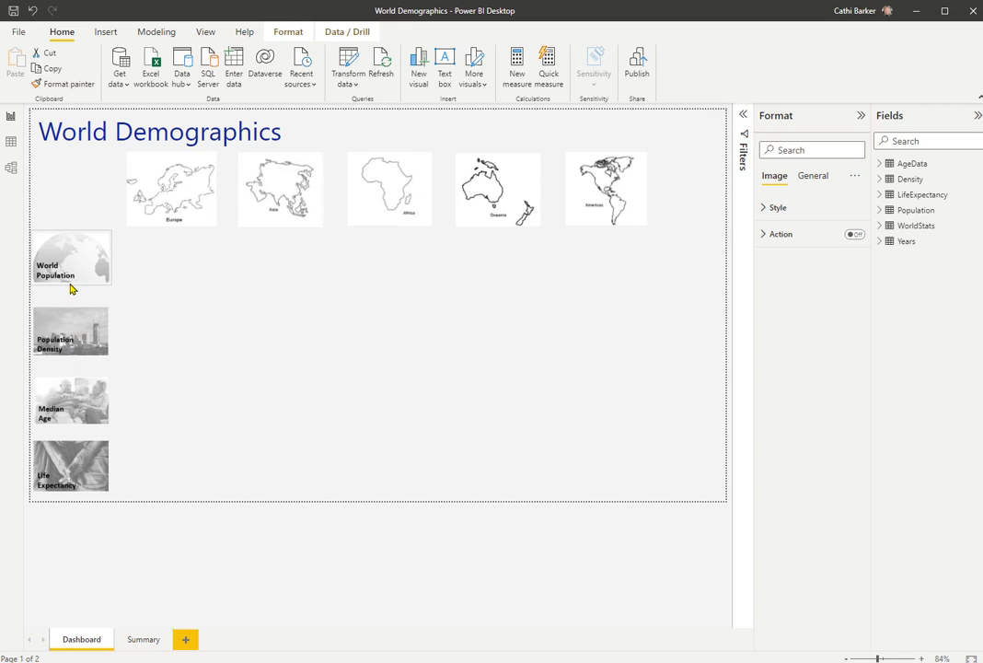
- Reduce the frame heights of Population Density, Median Age and Life Expectancy so they fit closely around their pictures
left_click(87, 338)
left_click_drag(72, 362, 74, 354)
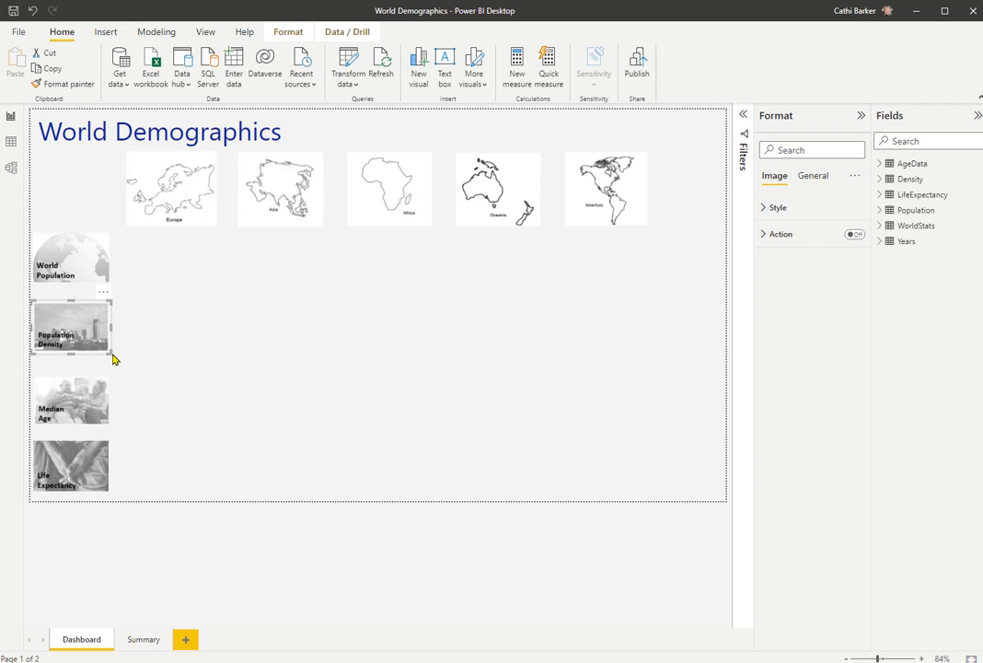
left_click(79, 402)
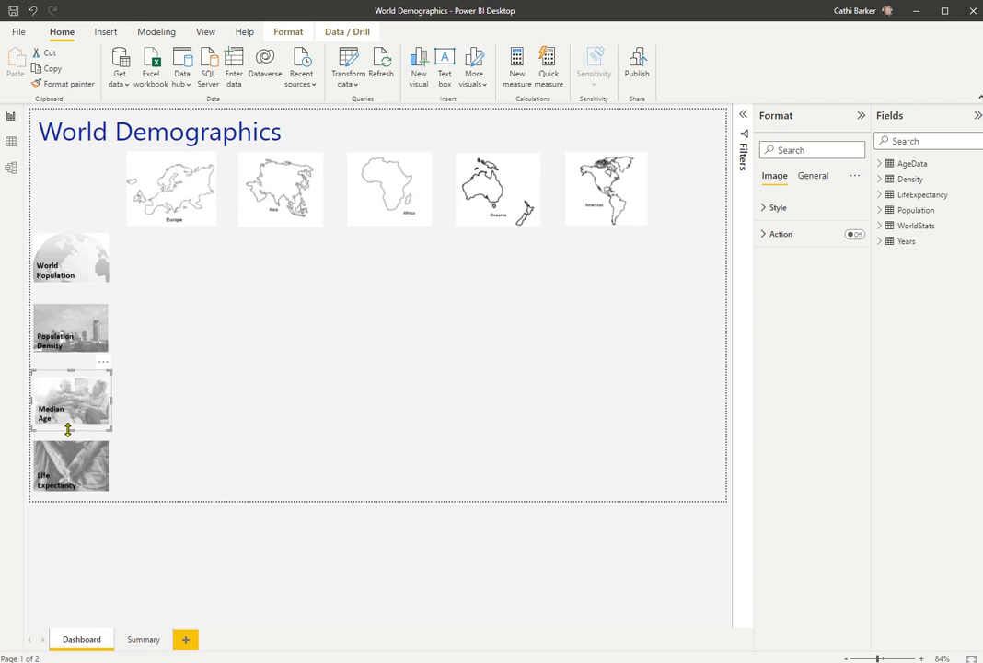
left_click_drag(68, 427, 70, 420)
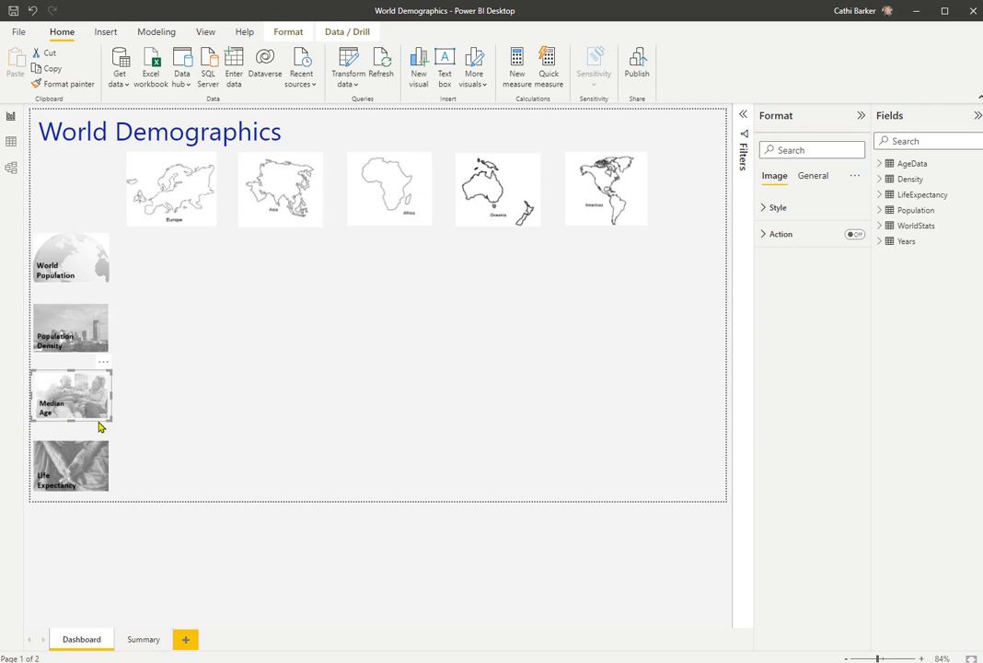
left_click(85, 460)
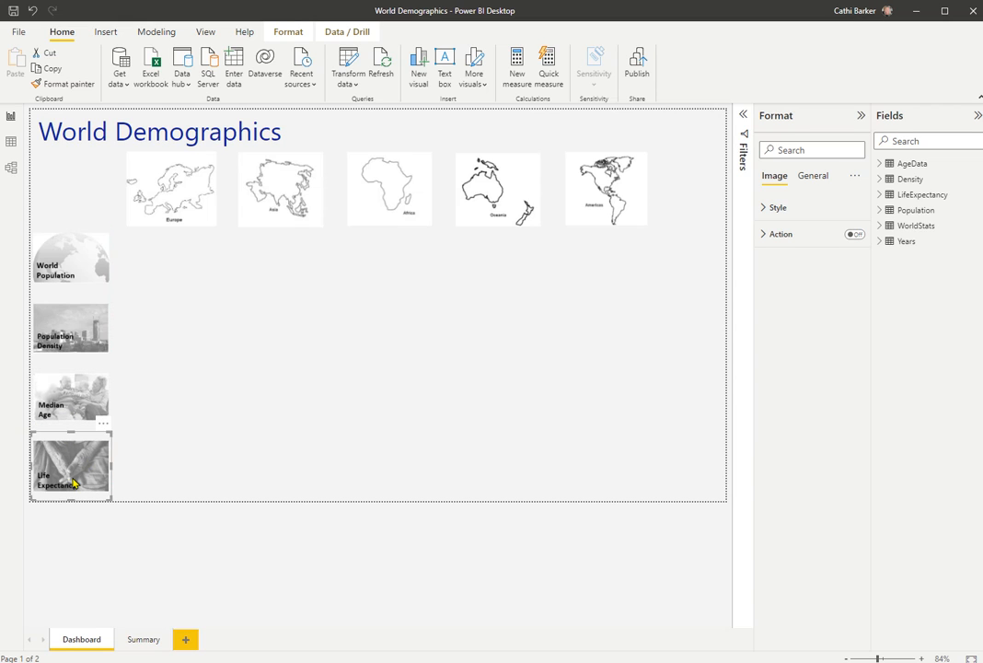
left_click_drag(71, 498, 72, 490)
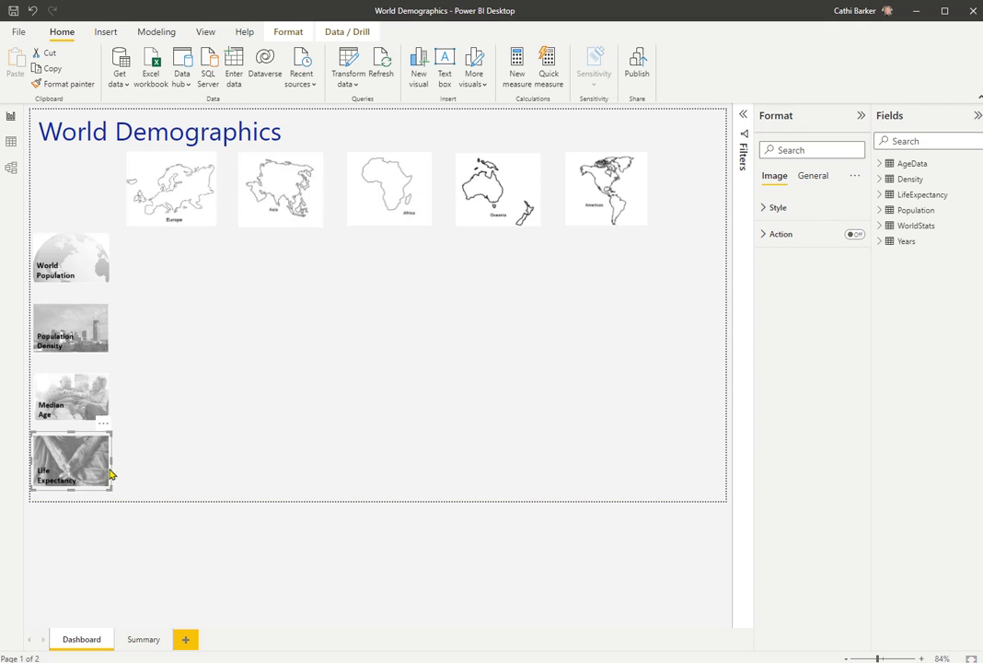
- Move the World Population image down slightly, away from the row of continent maps
left_click(184, 401)
left_click_drag(89, 283, 87, 289)
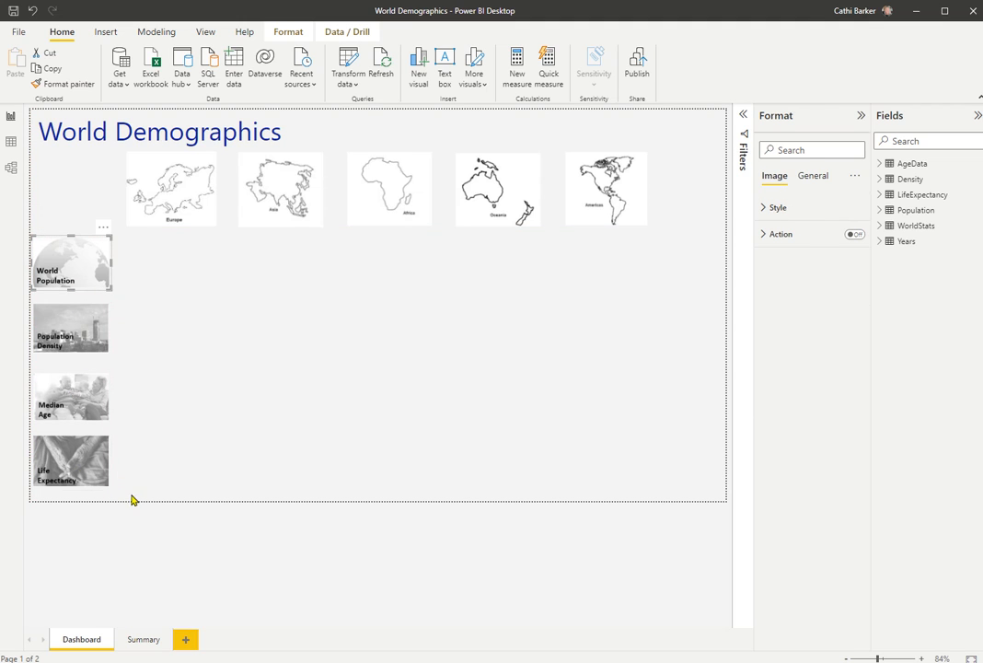
- Select all four topic images together, distribute them vertically, and save the report
left_click_drag(131, 500, 13, 233)
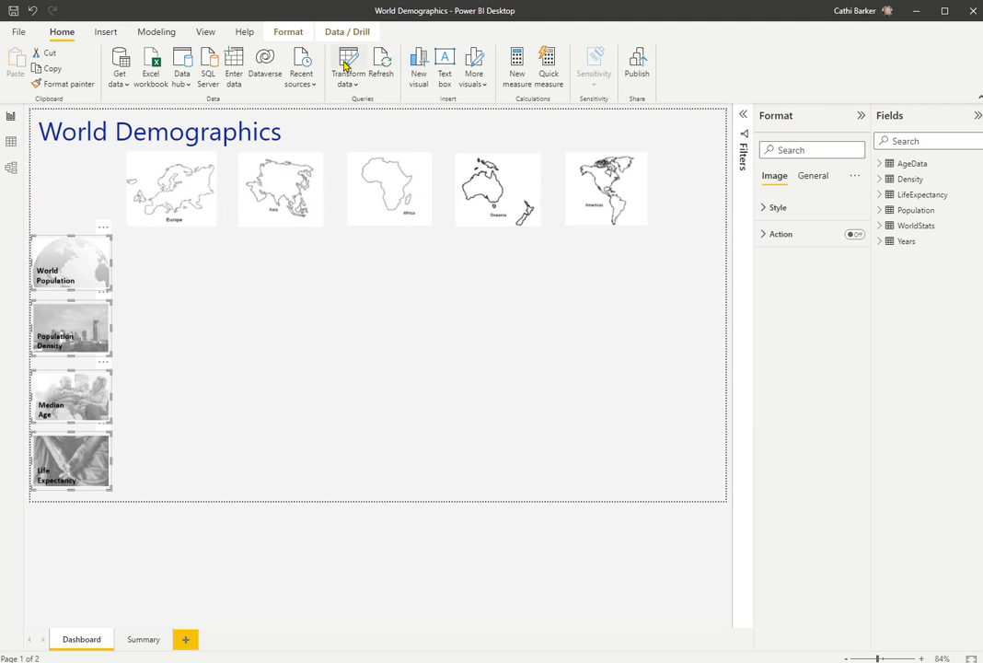
left_click(287, 31)
left_click(277, 74)
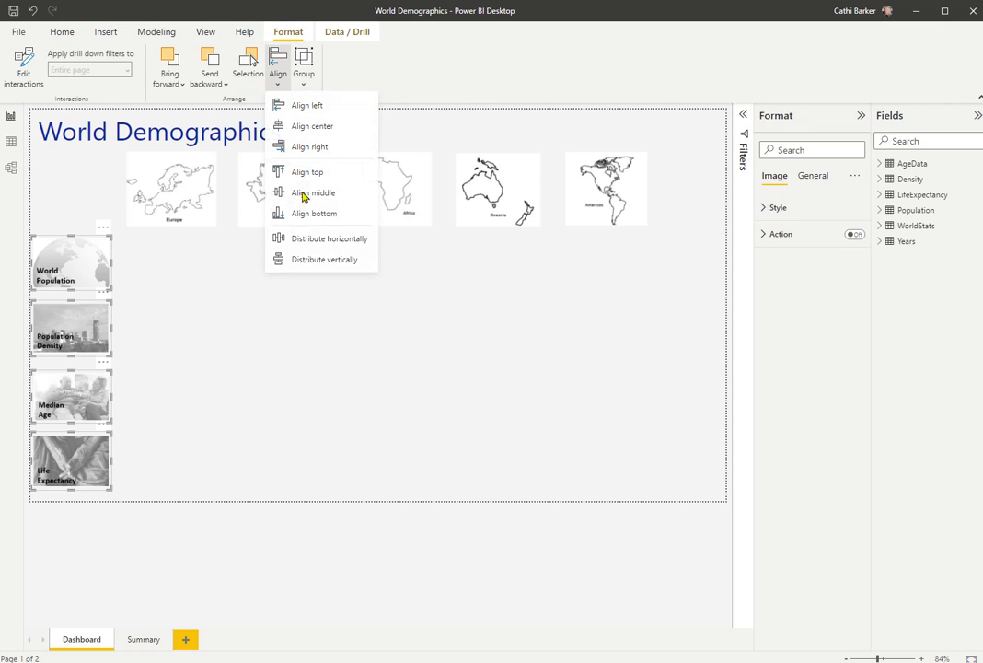
left_click(325, 261)
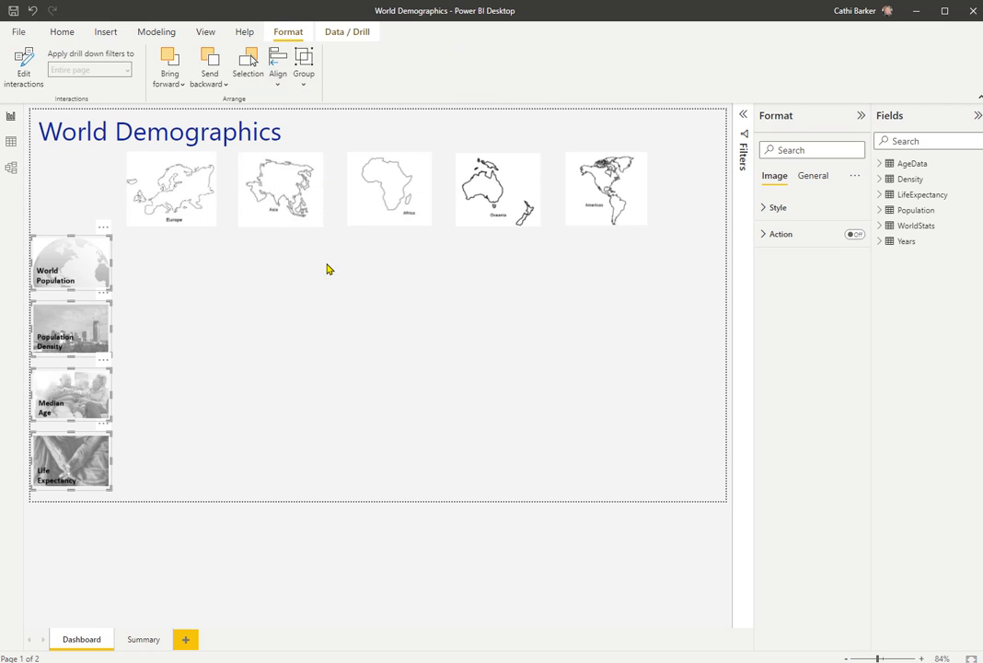
left_click(260, 353)
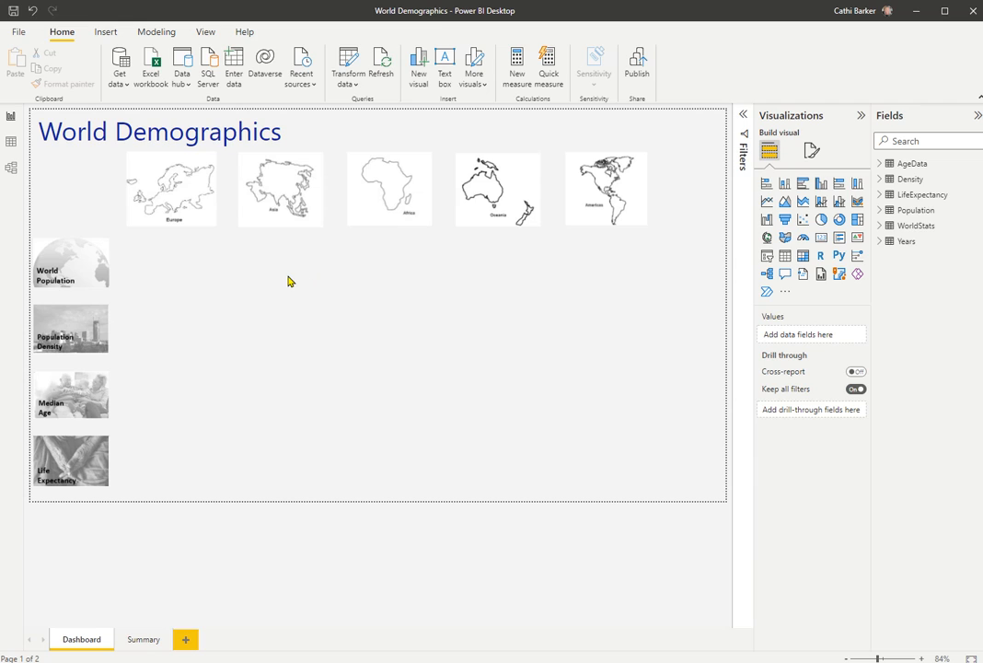
left_click(13, 13)
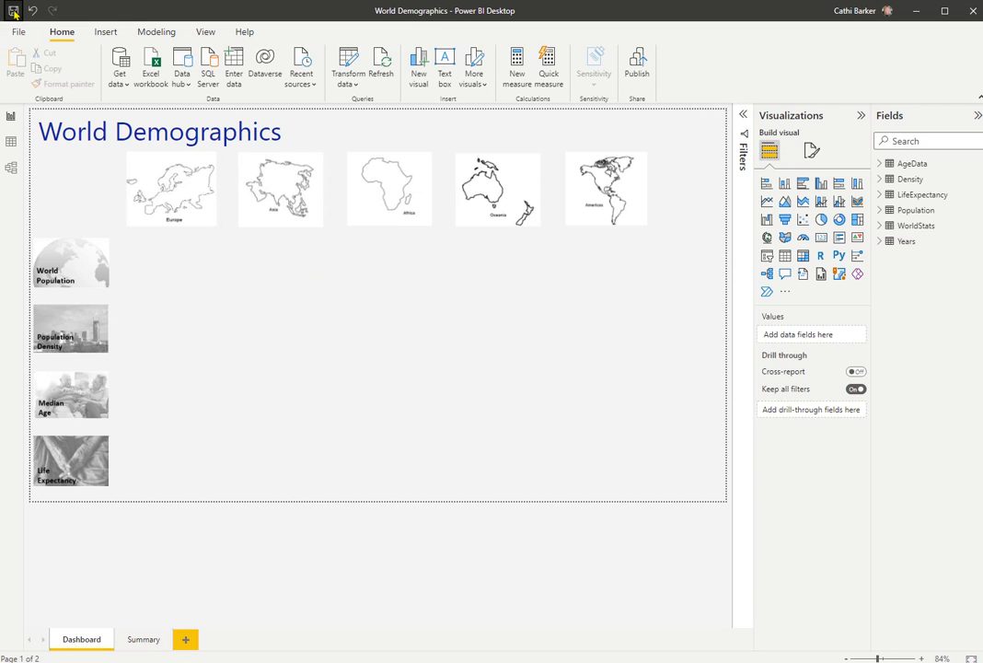